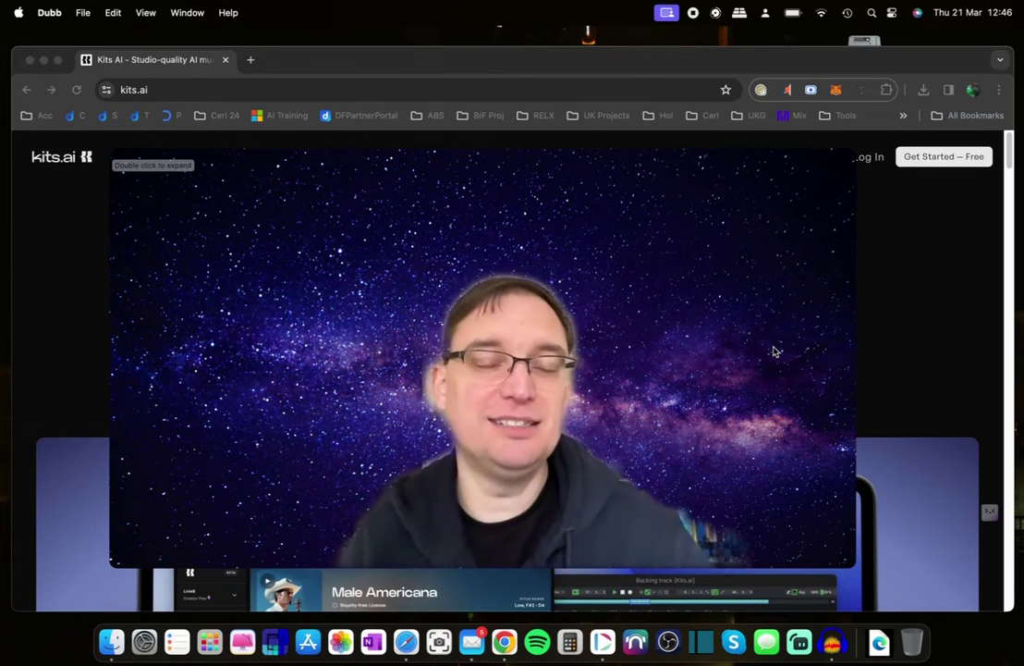
Step: Scroll through the kits.ai home page feature cards and go to the Plans & Pricing page
double_click(775, 350)
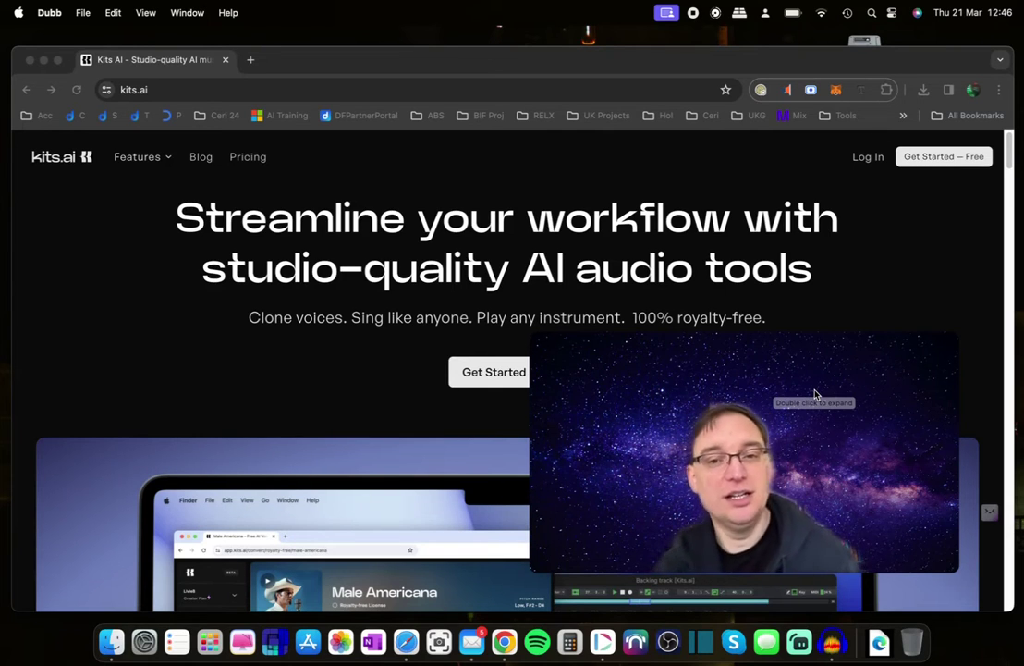
mouse_move(532, 335)
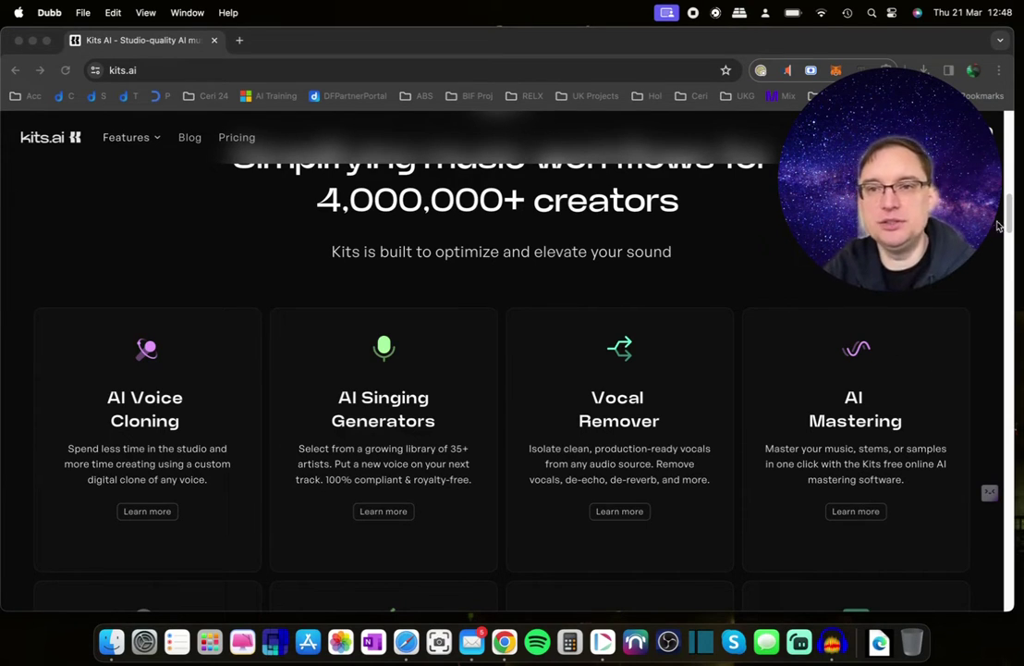
left_click_drag(1001, 222, 1008, 270)
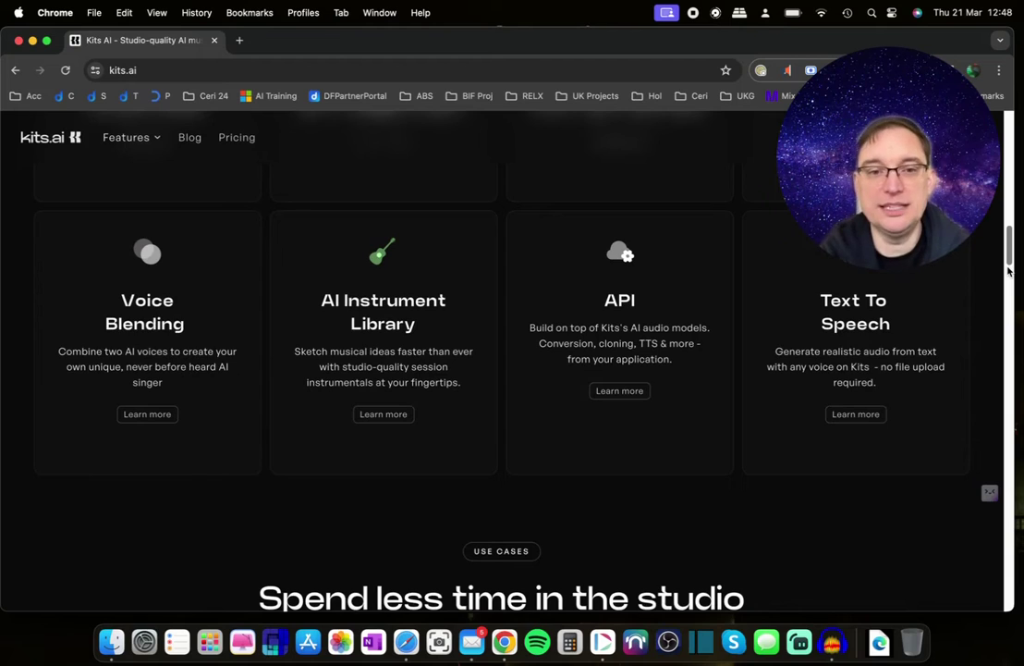
left_click_drag(1009, 270, 1011, 311)
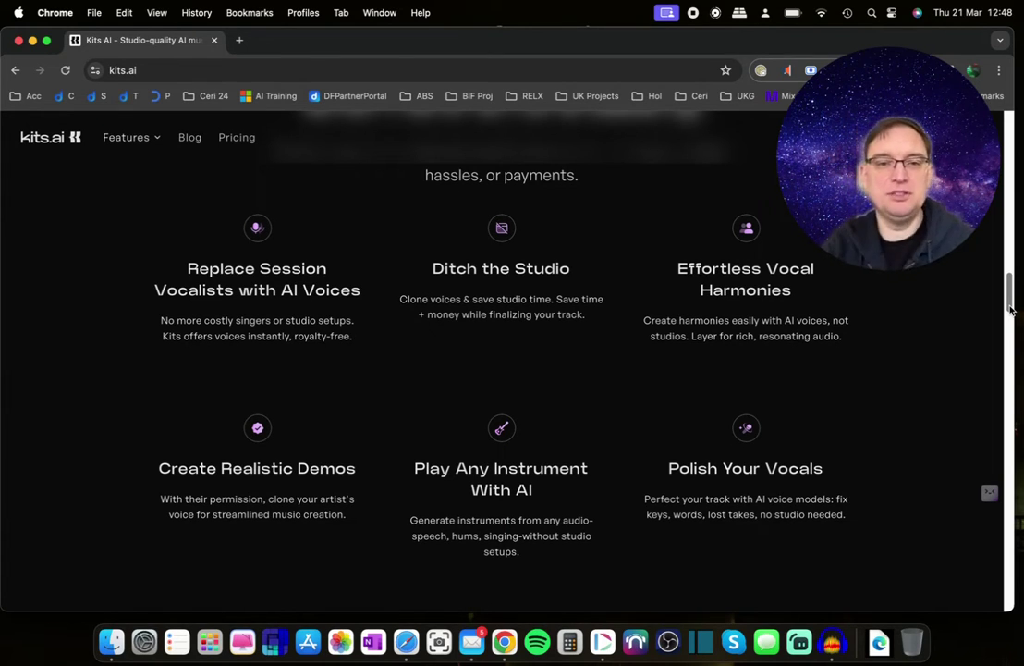
left_click_drag(1011, 310, 1003, 339)
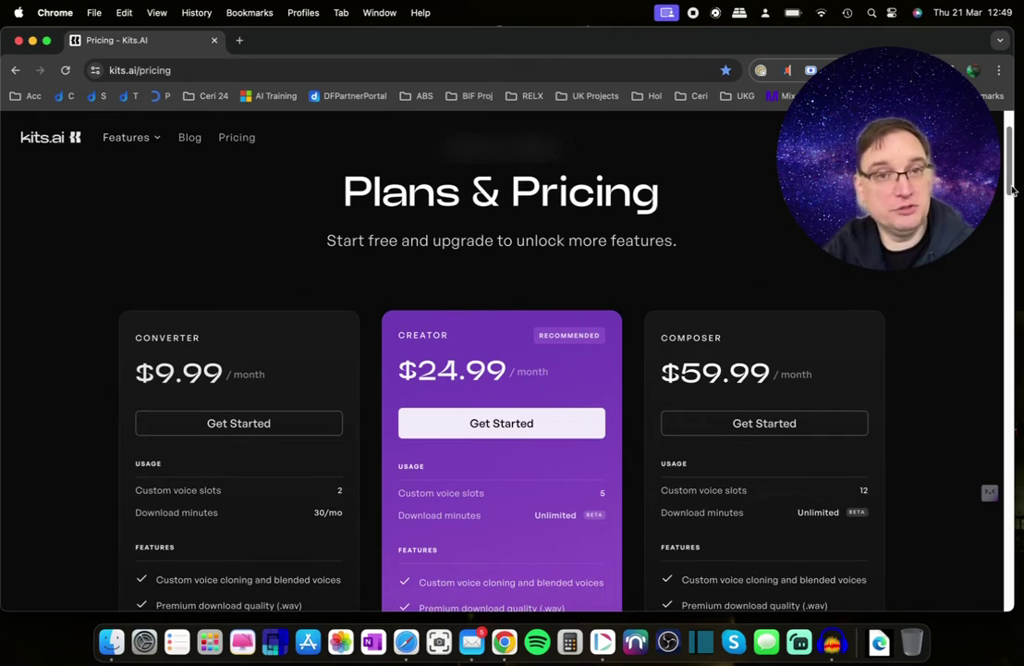
Step: Review the Converter, Creator and Composer plans, then load app.kits.ai/convert in a new tab
left_click_drag(1012, 189, 1006, 223)
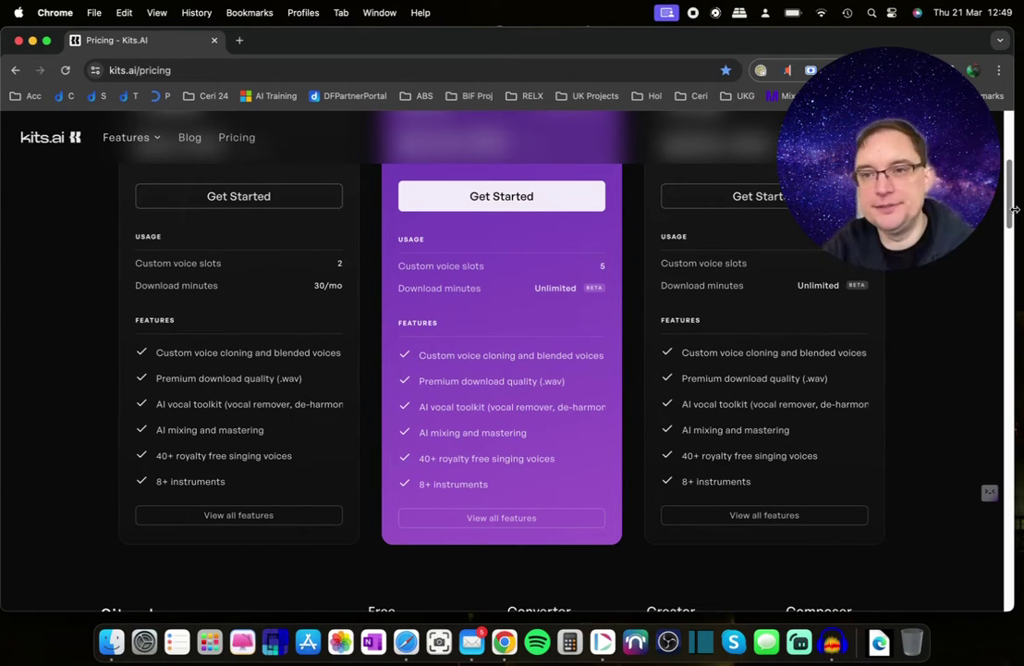
scroll(1008, 223, "down", 1)
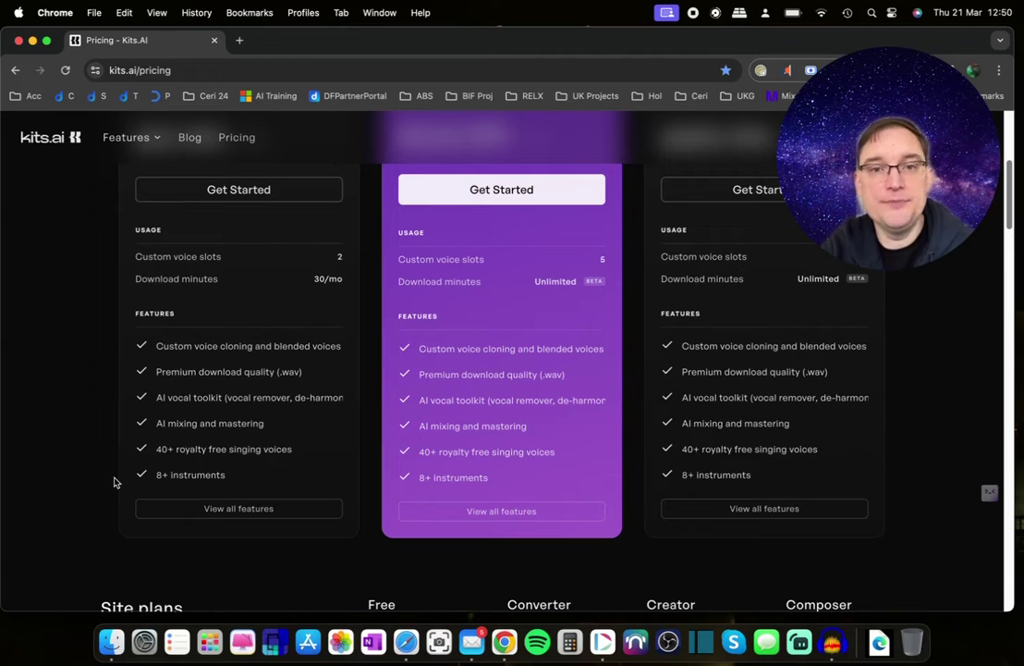
left_click_drag(1013, 214, 1011, 197)
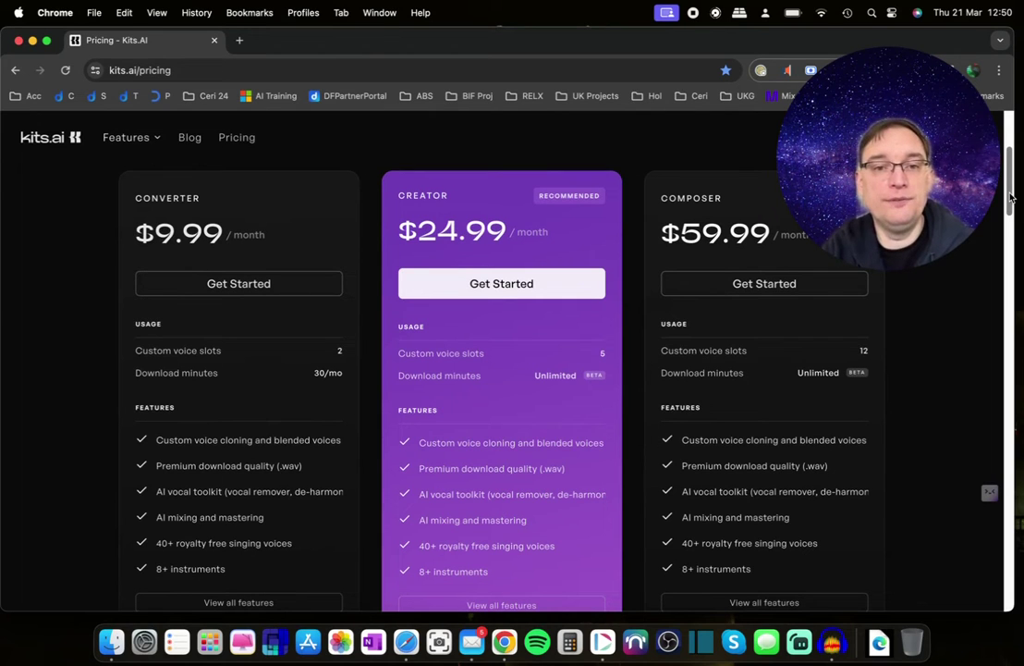
mouse_move(1011, 197)
left_mouse_down()
mouse_move(1009, 206)
mouse_move(1003, 185)
left_mouse_up()
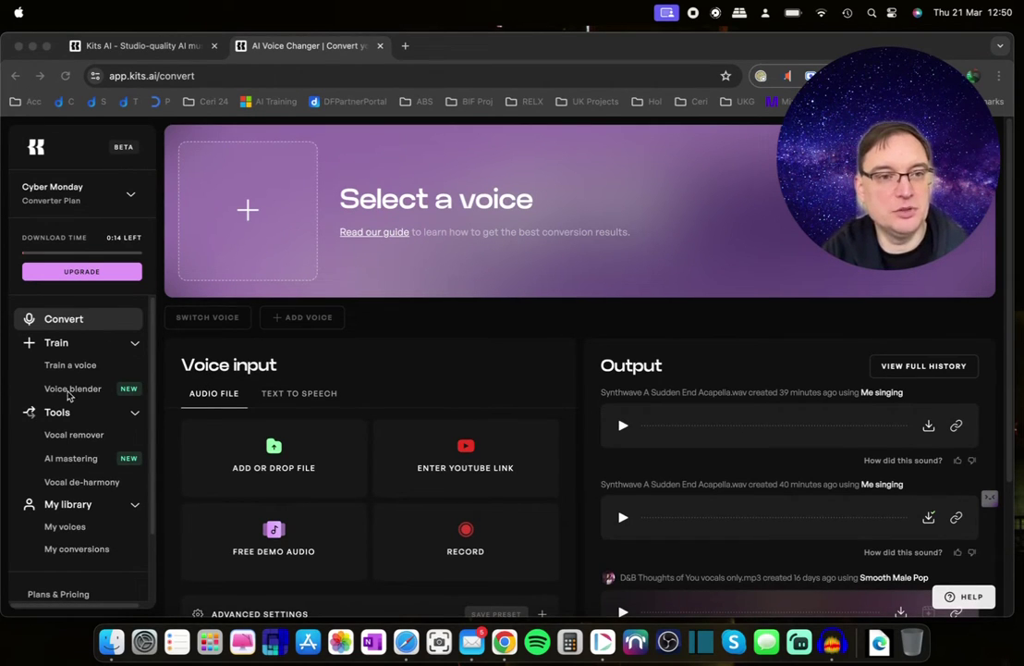
Step: Go to Train a voice under the sidebar's Train section
left_click(68, 326)
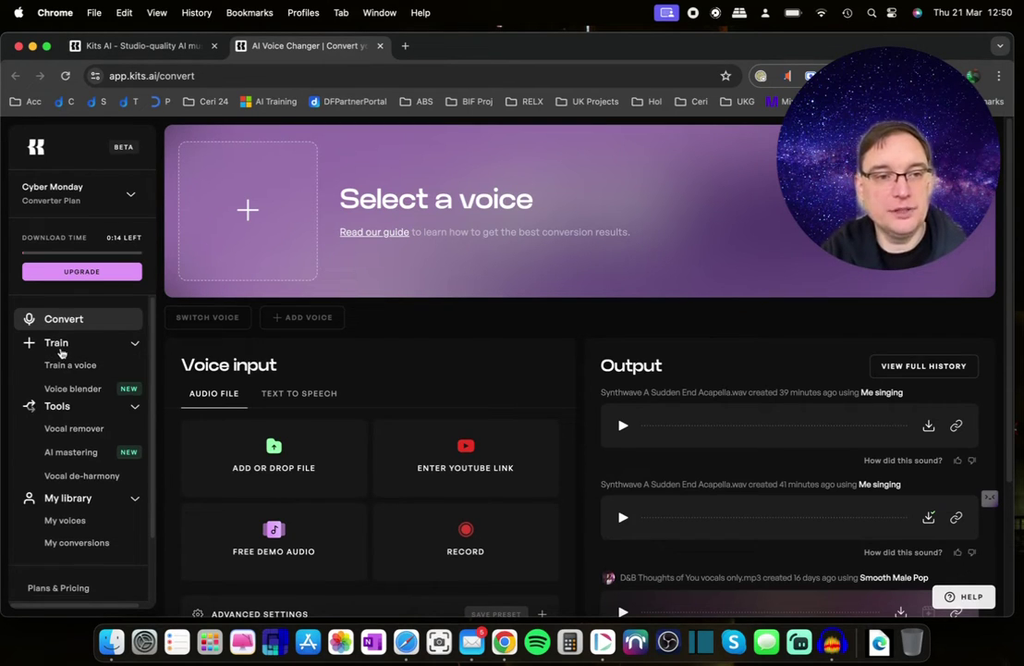
left_click(61, 349)
left_click(61, 349)
left_click(60, 368)
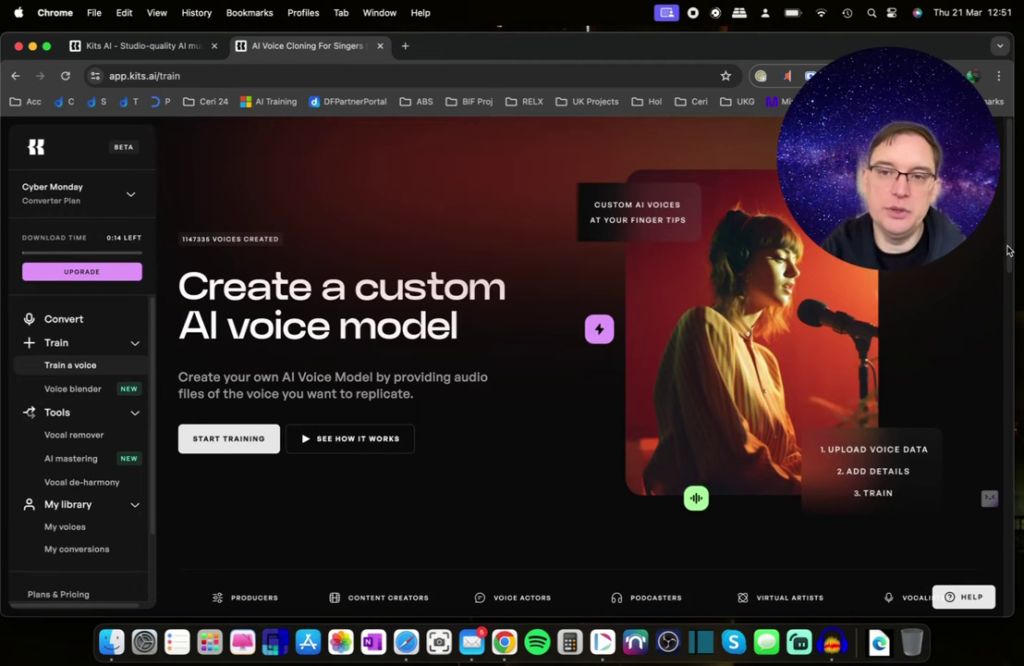
Step: Play and compare the original vocals sample against the AI-converted voice sample
scroll(1008, 259, "down", 2)
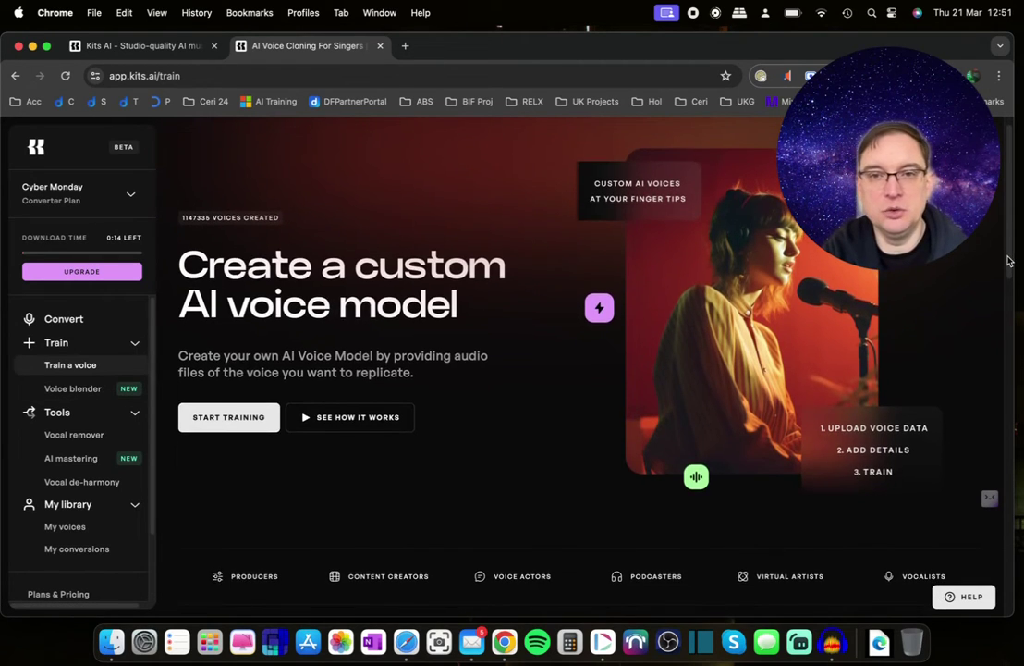
scroll(1006, 268, "down", 4)
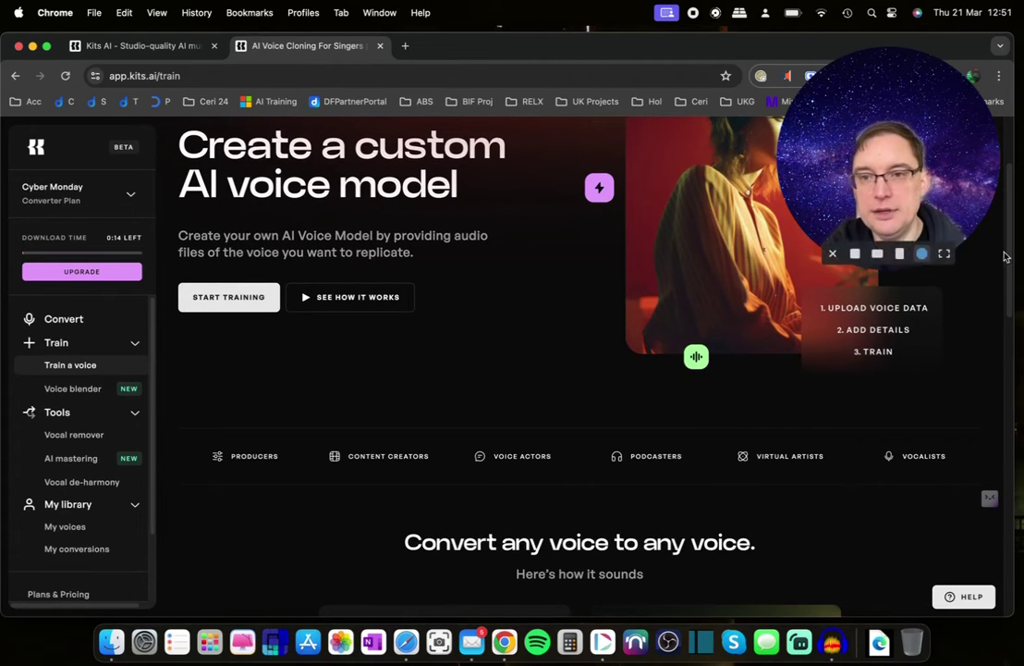
scroll(1006, 277, "down", 10)
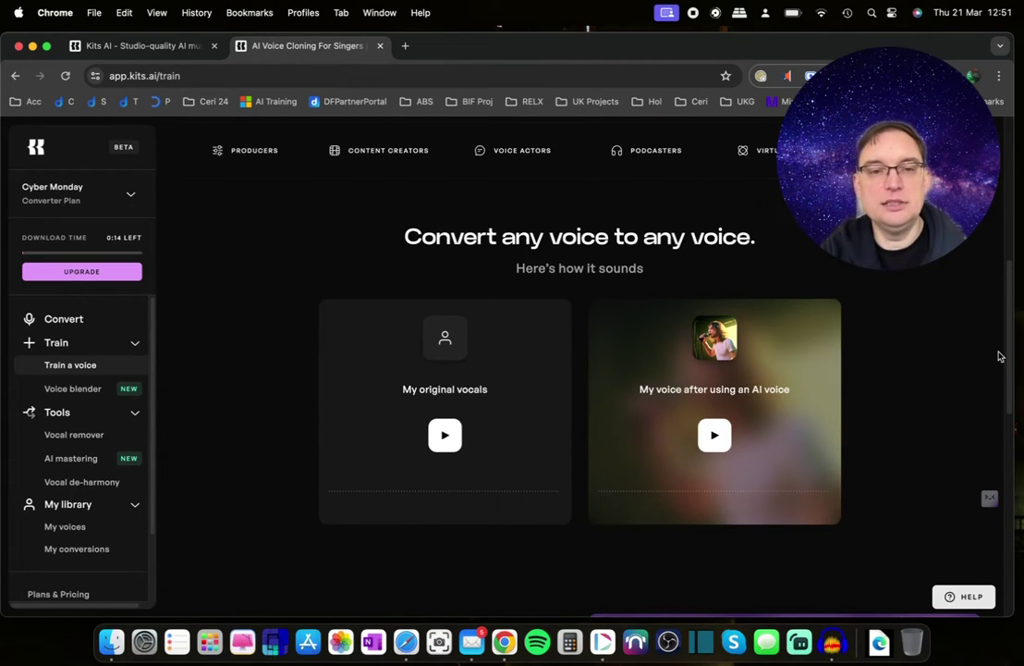
scroll(998, 358, "down", 1)
left_click(446, 407)
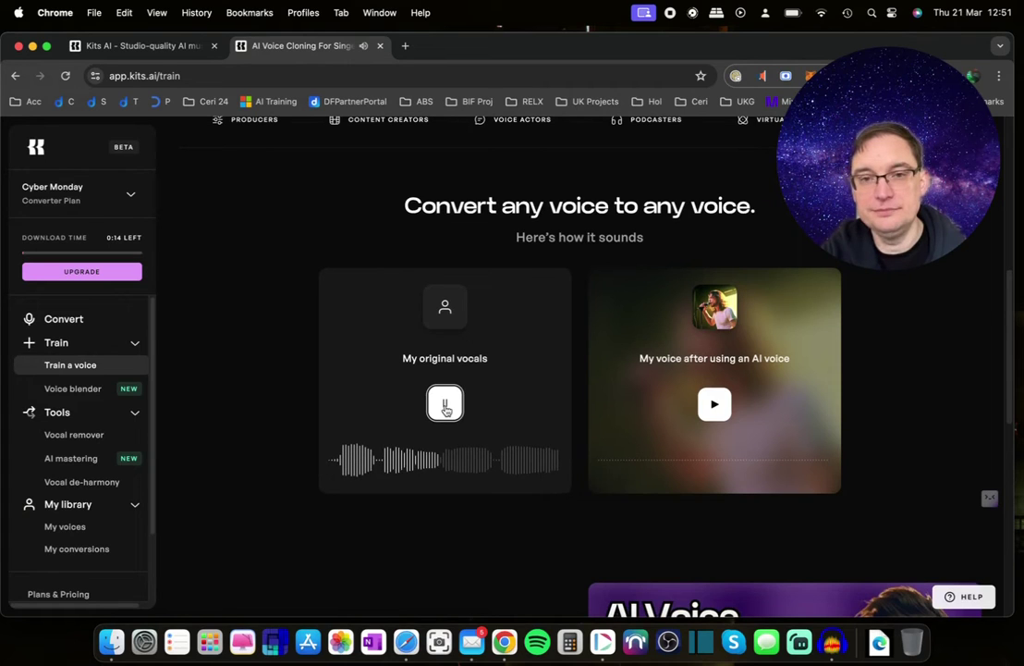
left_click(446, 407)
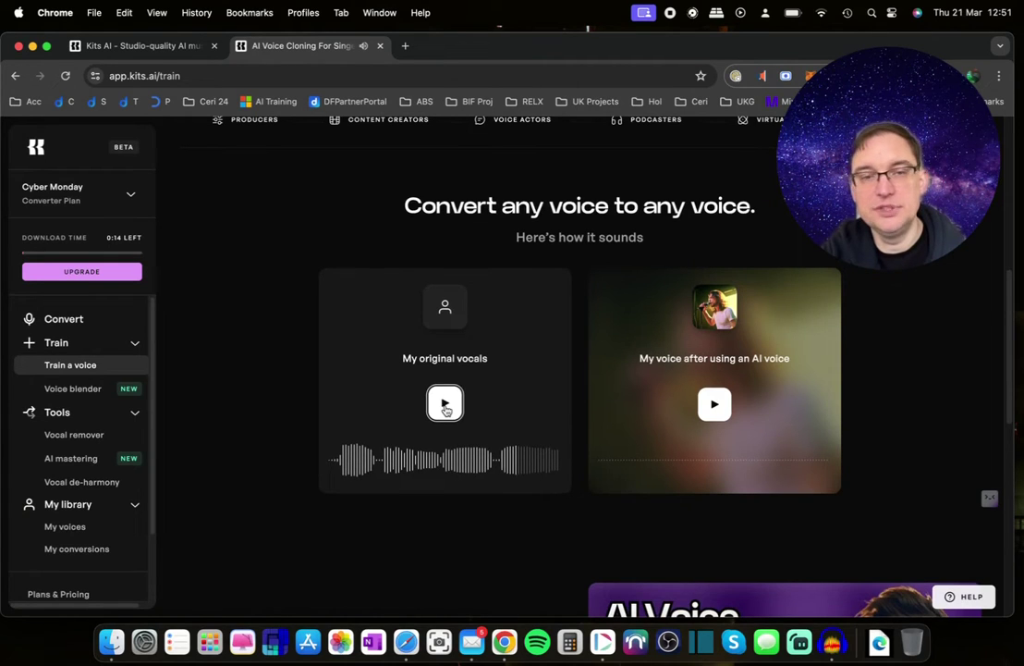
left_click(717, 413)
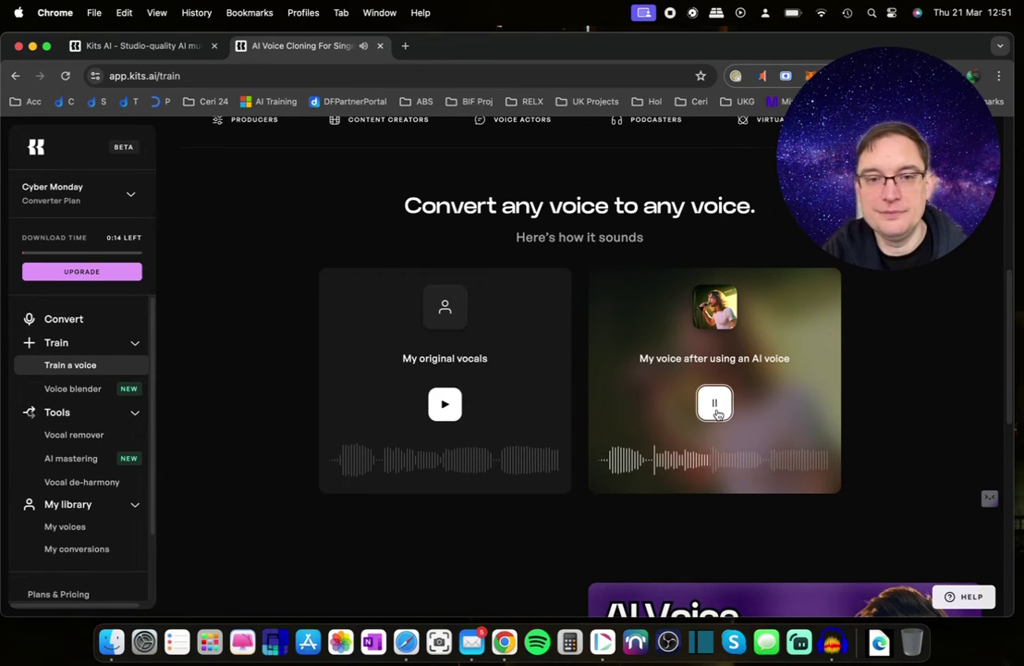
left_click(718, 411)
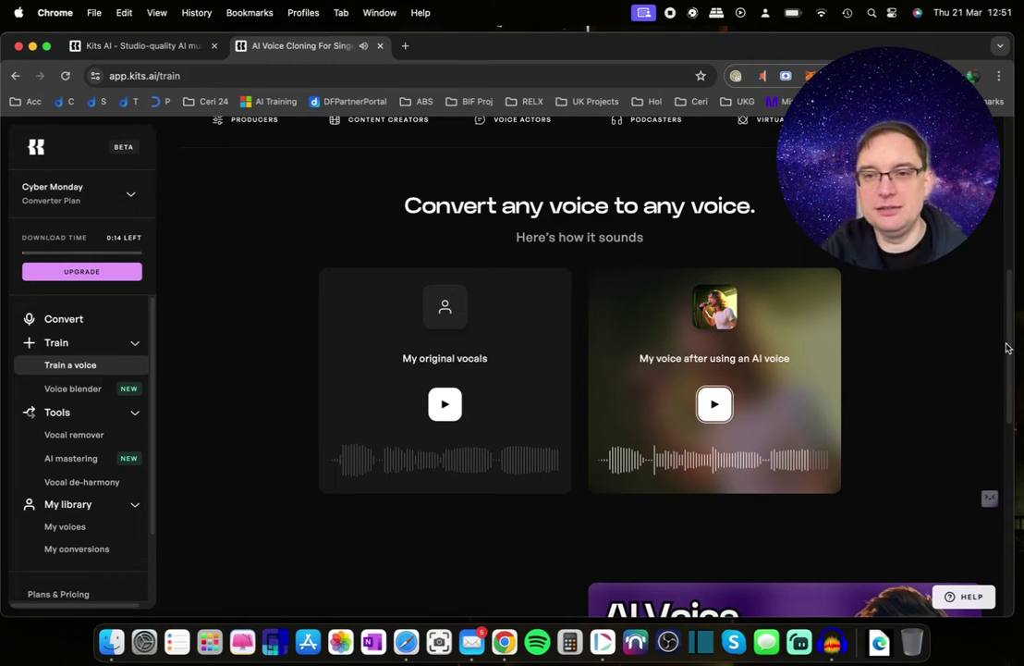
Step: Start training, then go to the My Voices library from the Out of slots dialog
left_click_drag(1006, 343, 999, 538)
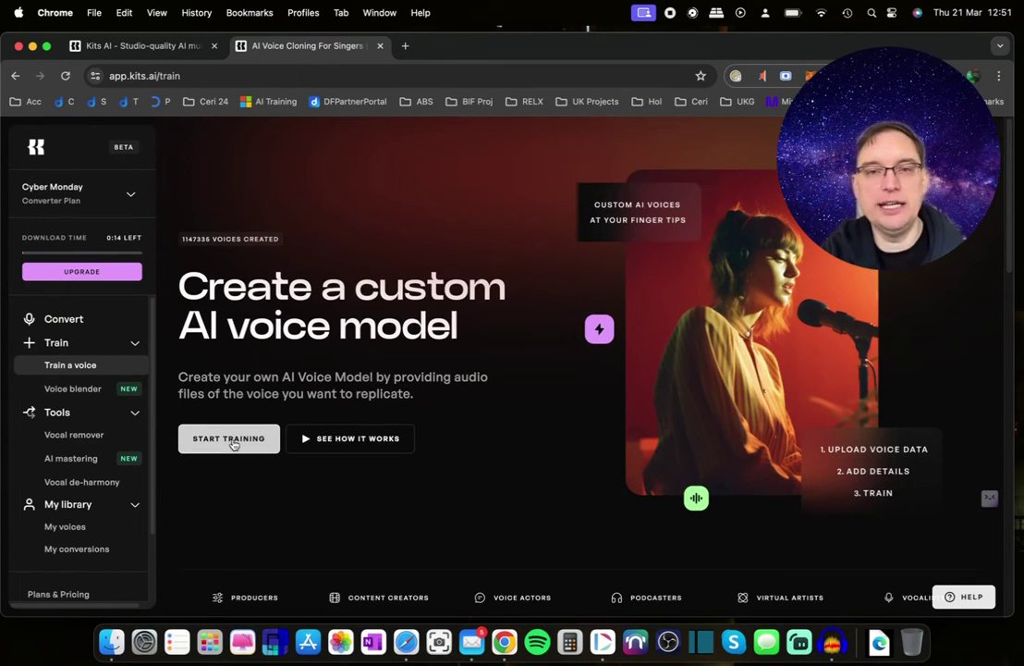
left_click(233, 442)
left_click(444, 423)
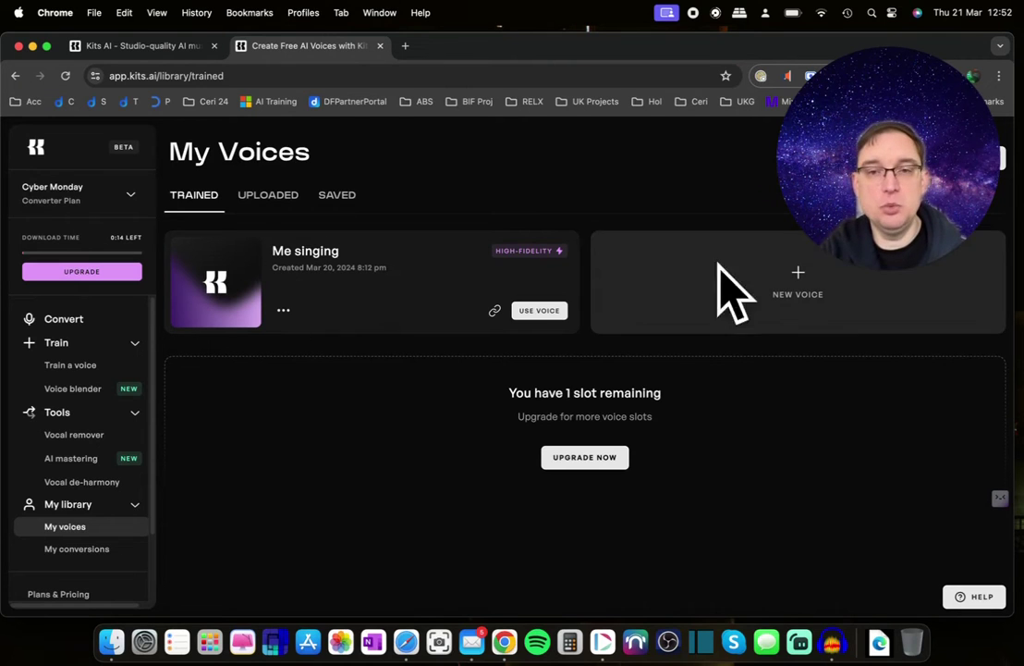
Step: Create a new voice using Voice Cloning from your own audio
left_click(799, 276)
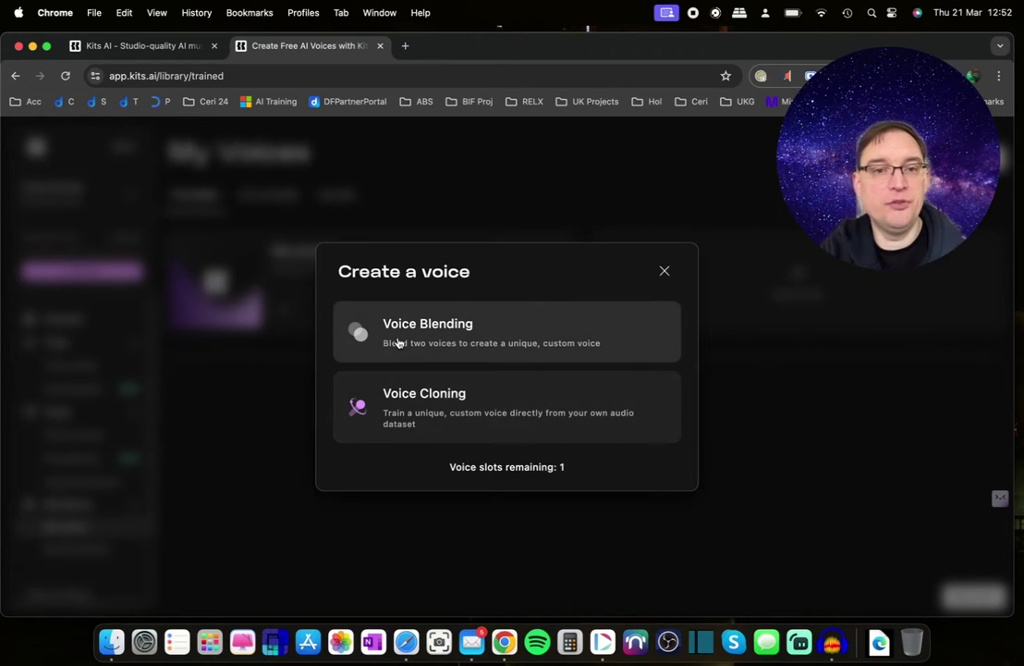
left_click(439, 428)
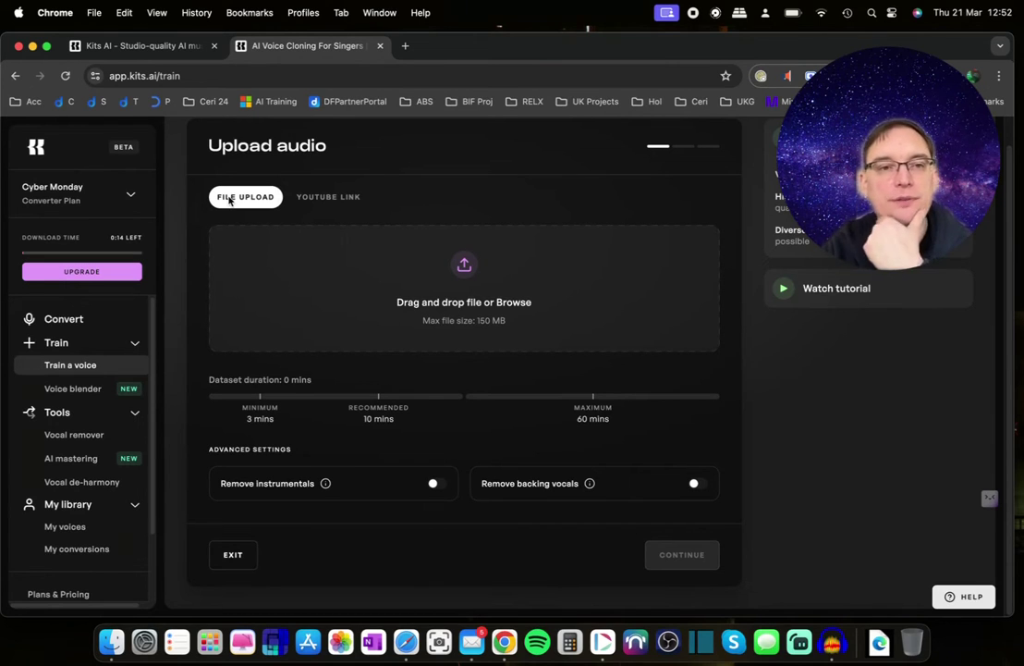
Step: Check the YouTube Link and File Upload options, then browse the computer for training audio
left_click(335, 203)
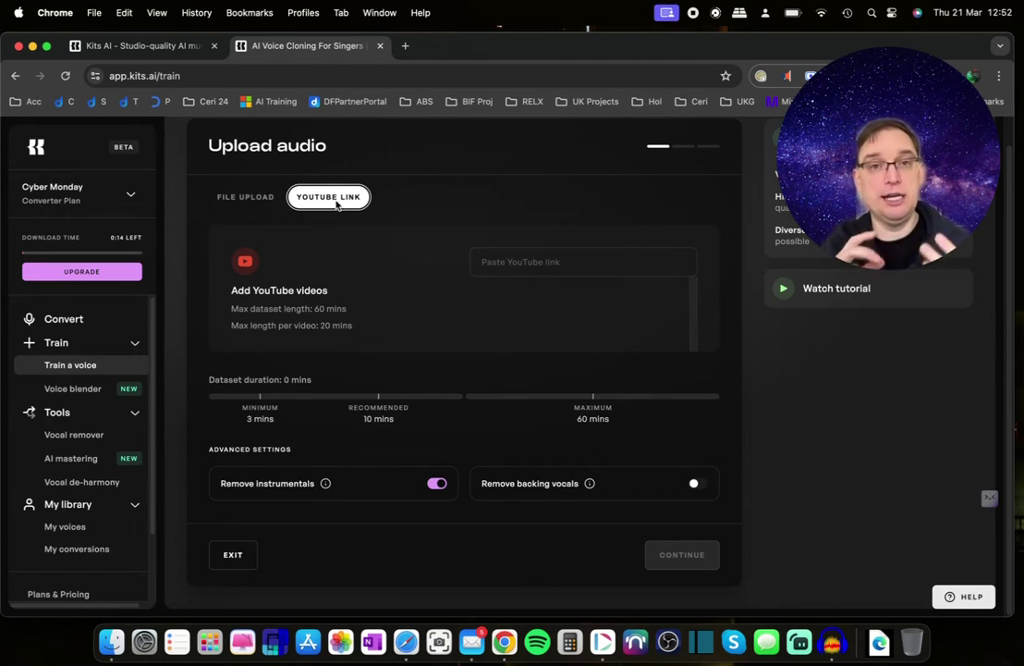
left_click(245, 197)
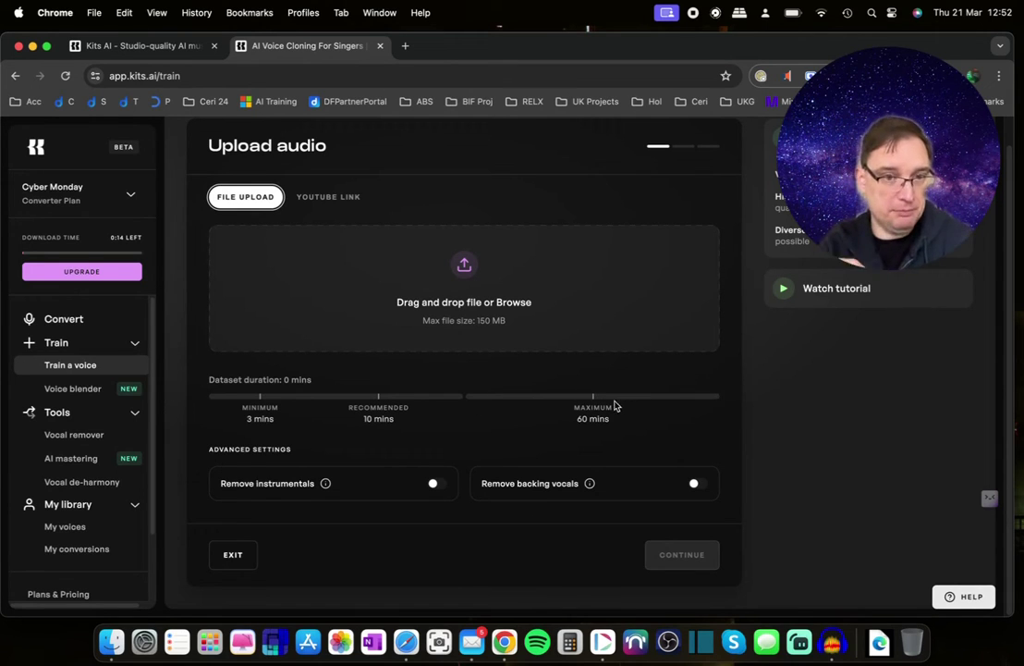
mouse_move(328, 482)
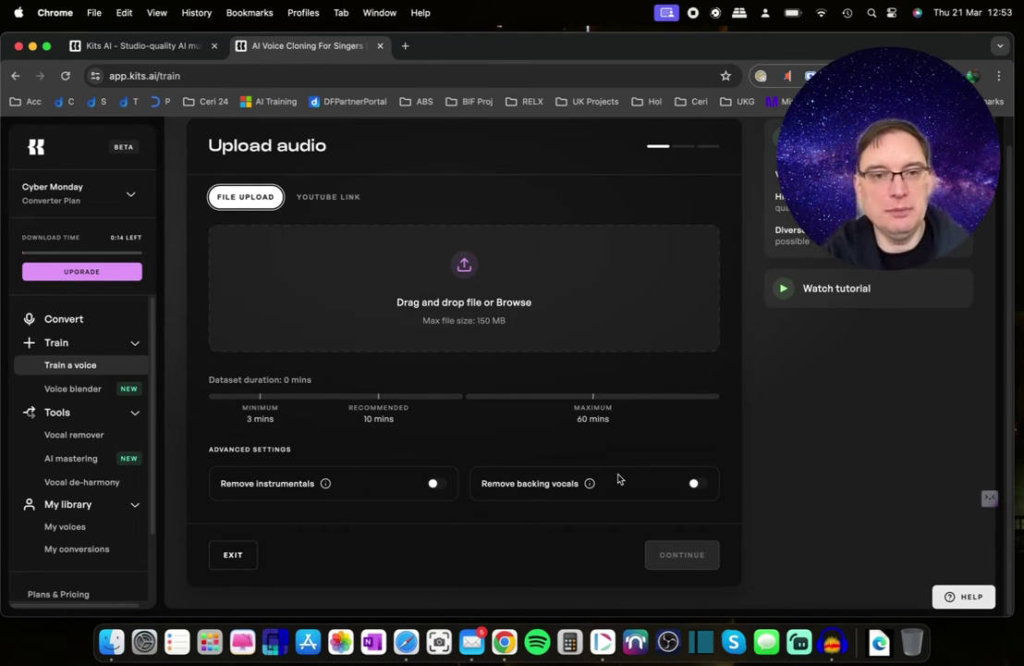
left_click(318, 198)
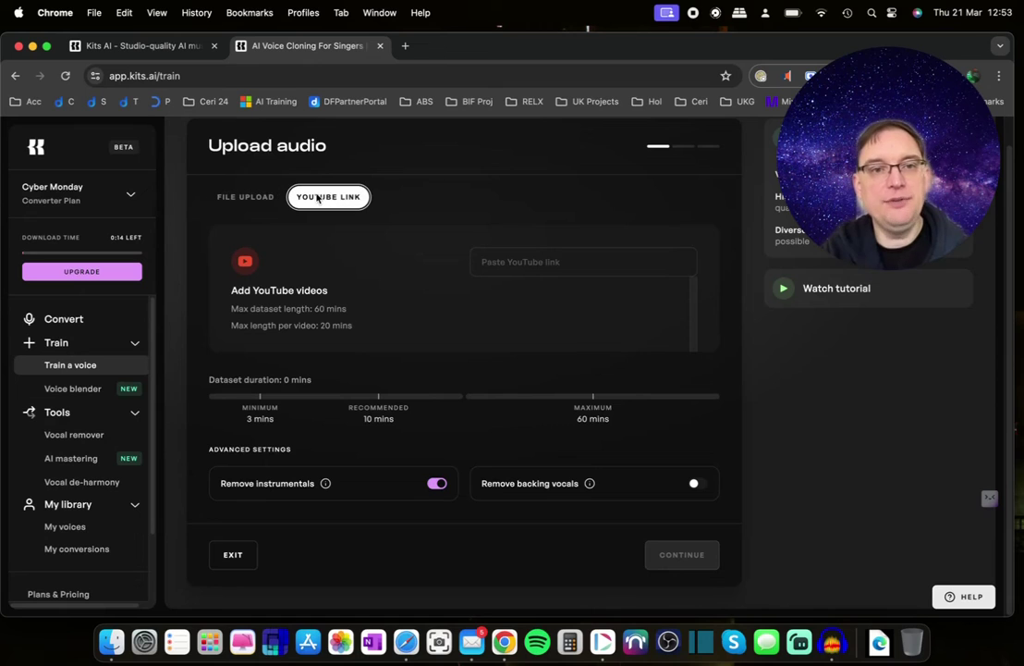
left_click(571, 267)
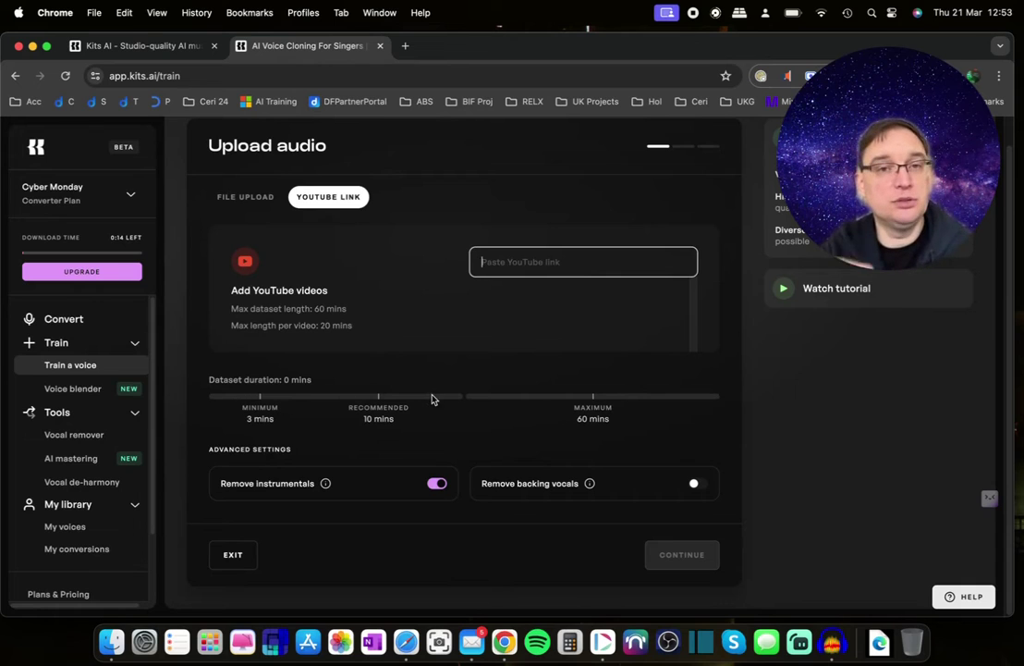
left_click(244, 196)
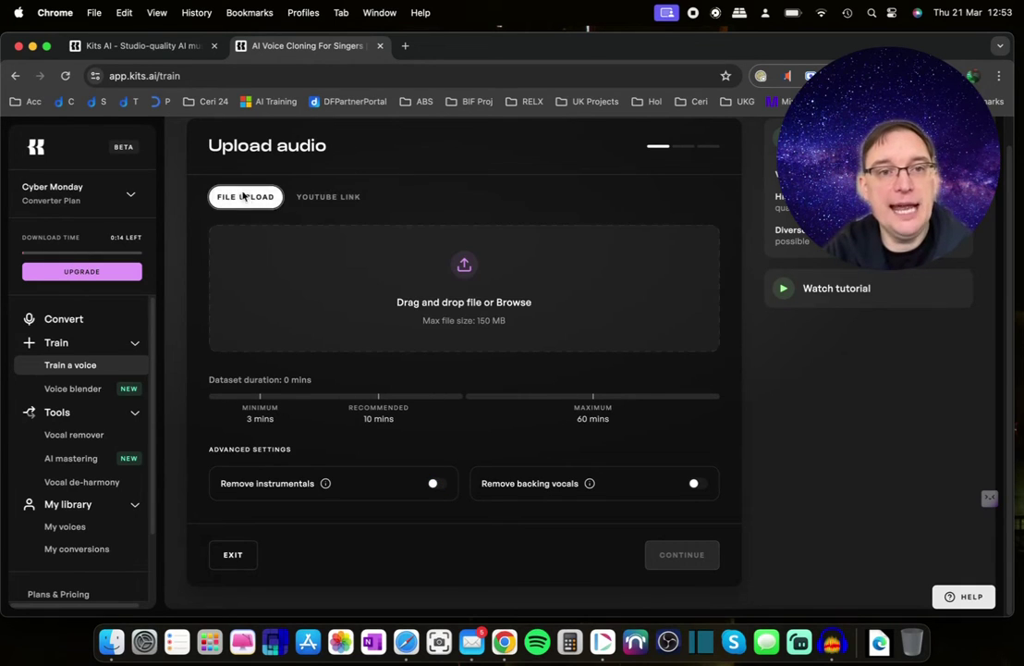
left_click(465, 265)
Step: Upload Mellow Cleaner Acappella.mp3 from the Acapella Tracks MP3 folder as training audio
double_click(370, 168)
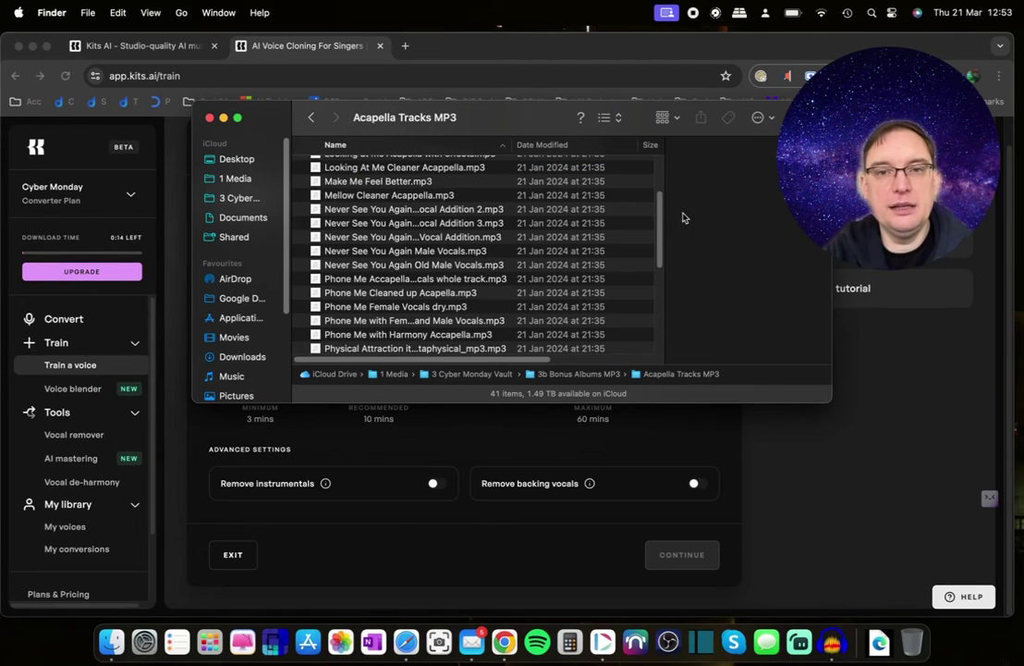
scroll(569, 178, "up", 5)
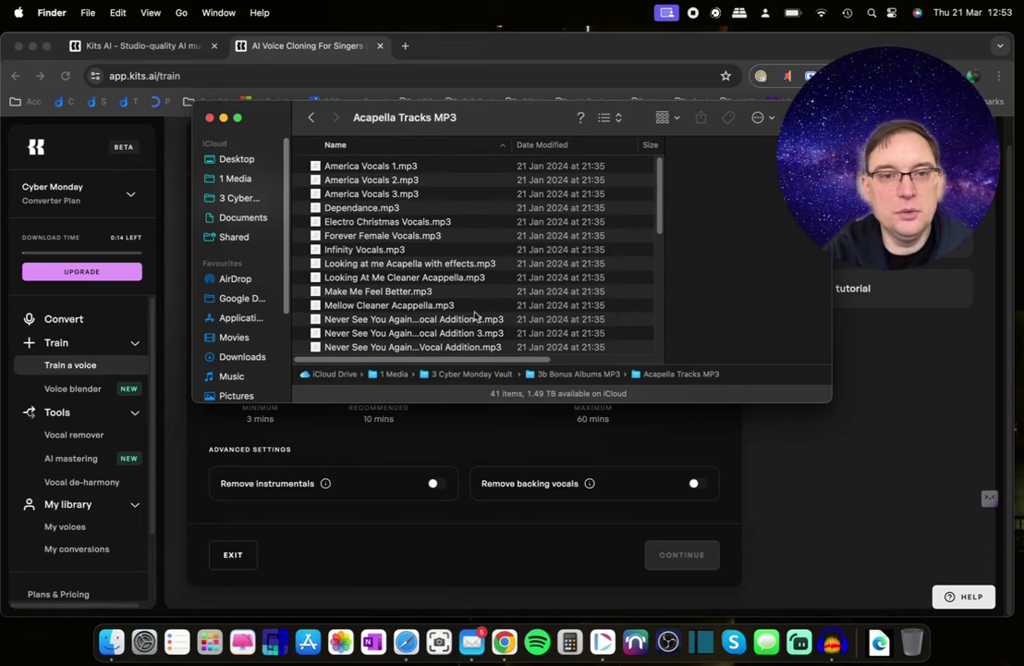
left_click(426, 306)
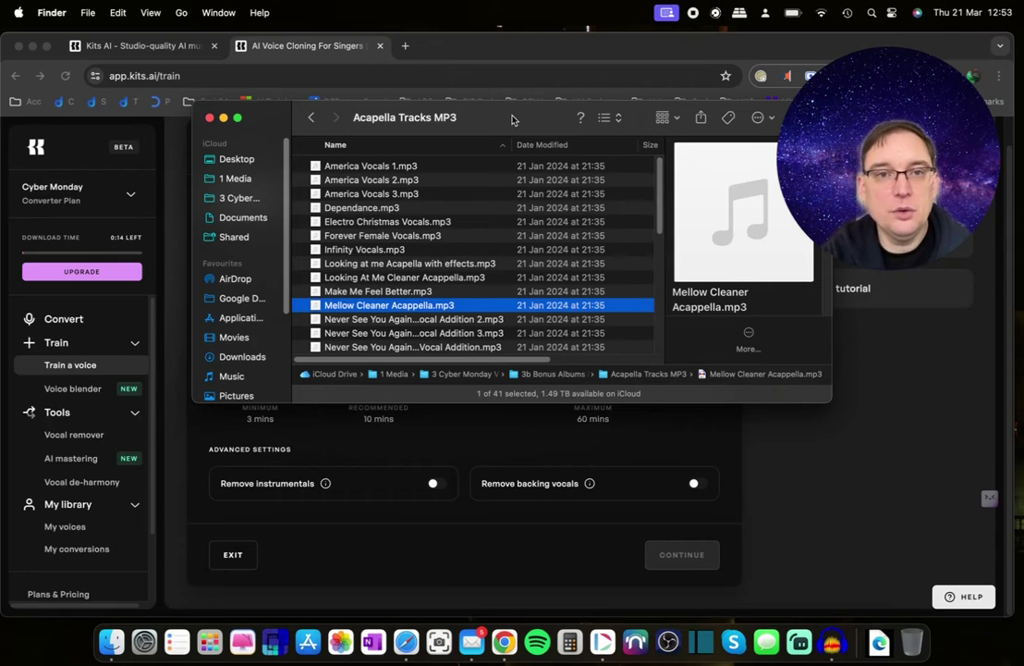
left_click_drag(513, 120, 890, 306)
left_click_drag(767, 491, 462, 270)
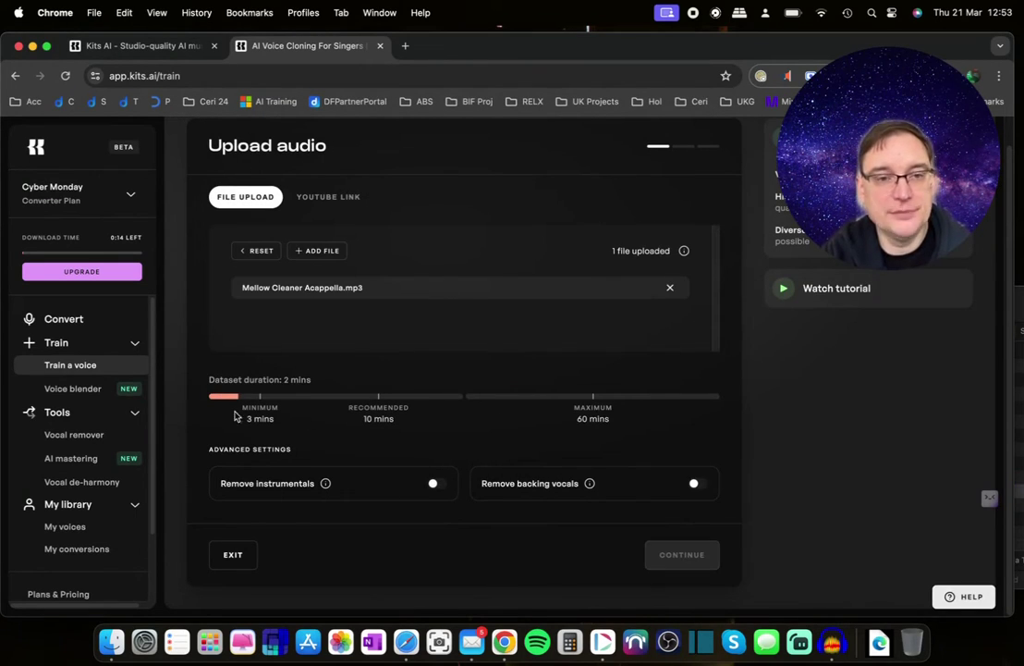
Step: Replace the upload with Never See You Again Male Vocals.mp3 and return to Chrome
left_click(112, 642)
scroll(865, 506, "down", 3)
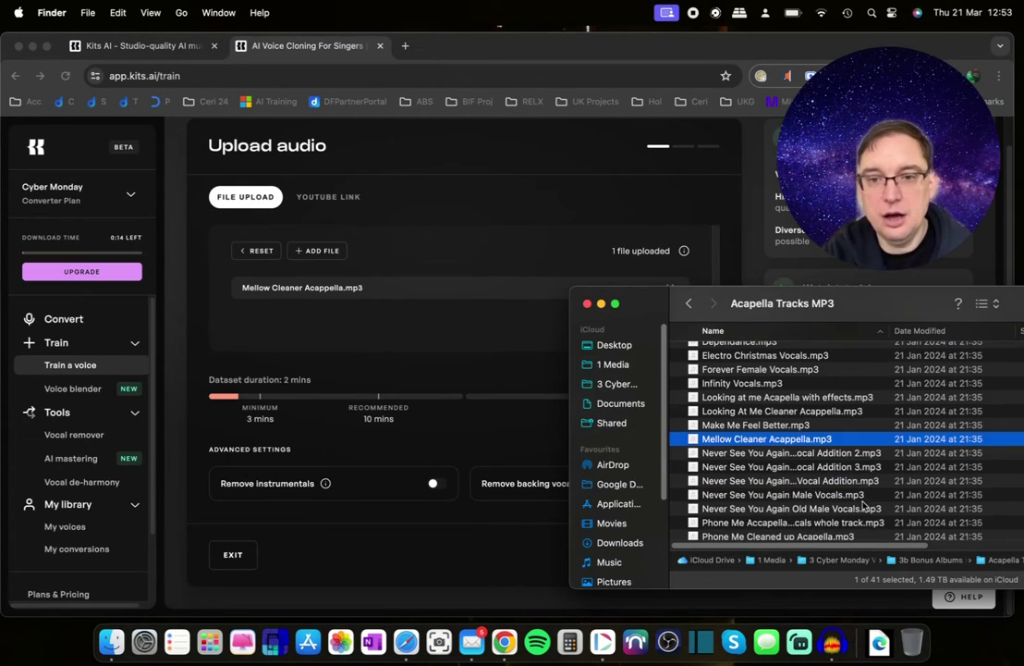
left_click_drag(861, 499, 526, 347)
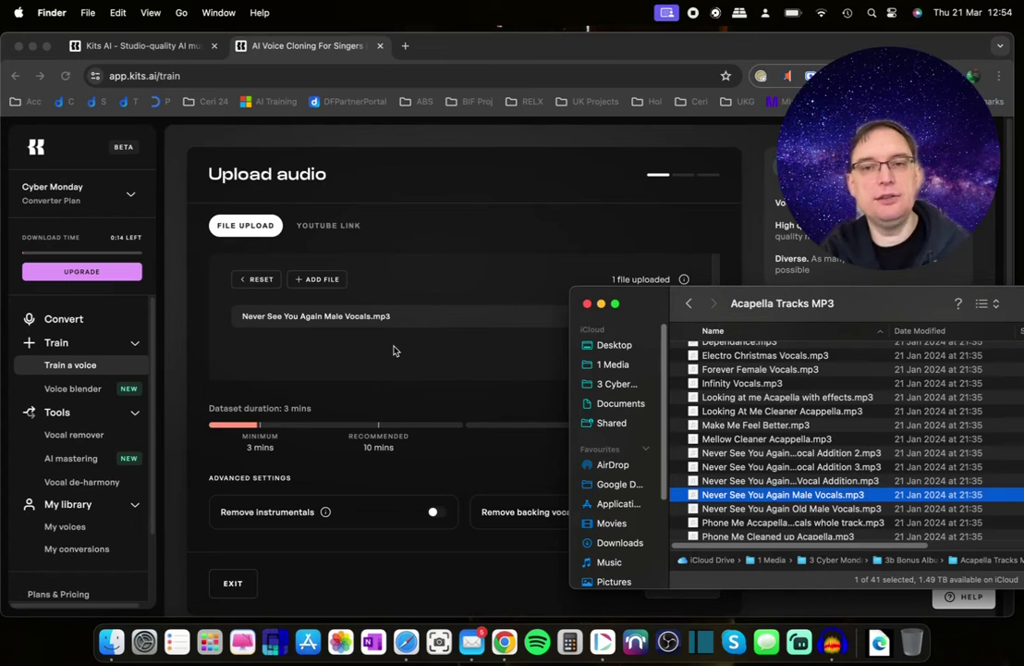
left_click(341, 342)
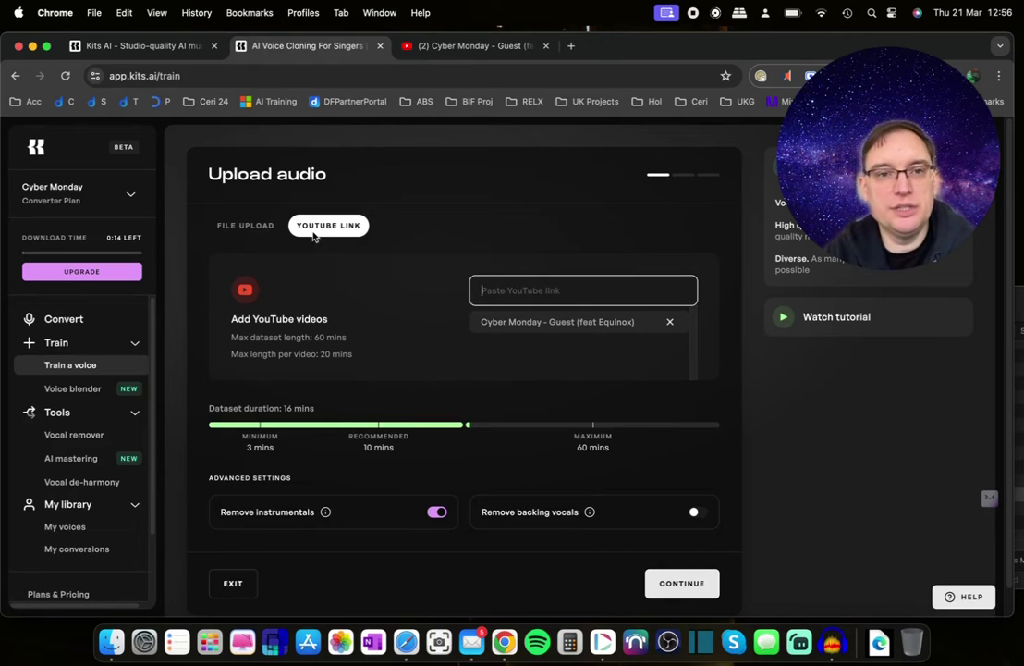
Step: Add the Cyber Monday - Guest (feat Equinox) YouTube video, drop its duplicate, and continue to details
key("super+v")
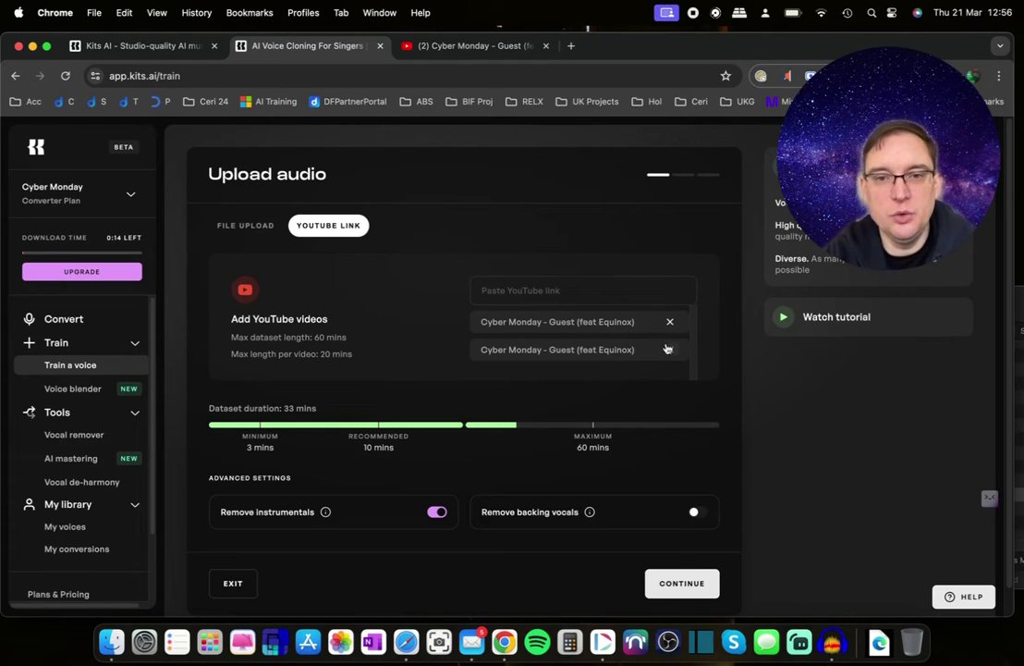
left_click(669, 353)
left_click(692, 584)
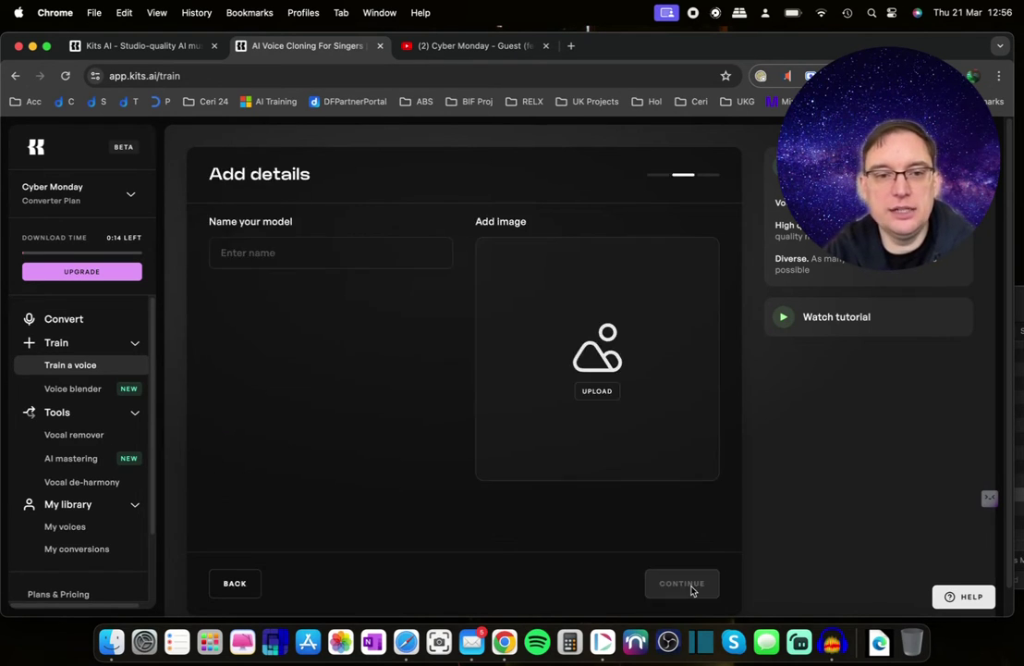
Step: Name the voice model 'test' and confirm training on the summary page
left_click(262, 258)
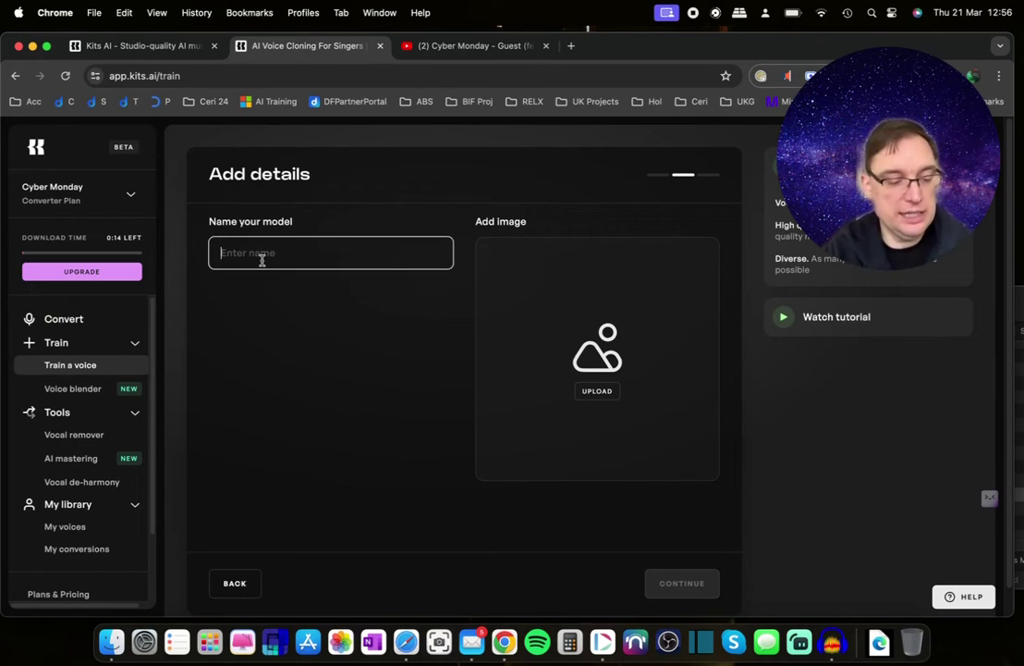
type("test")
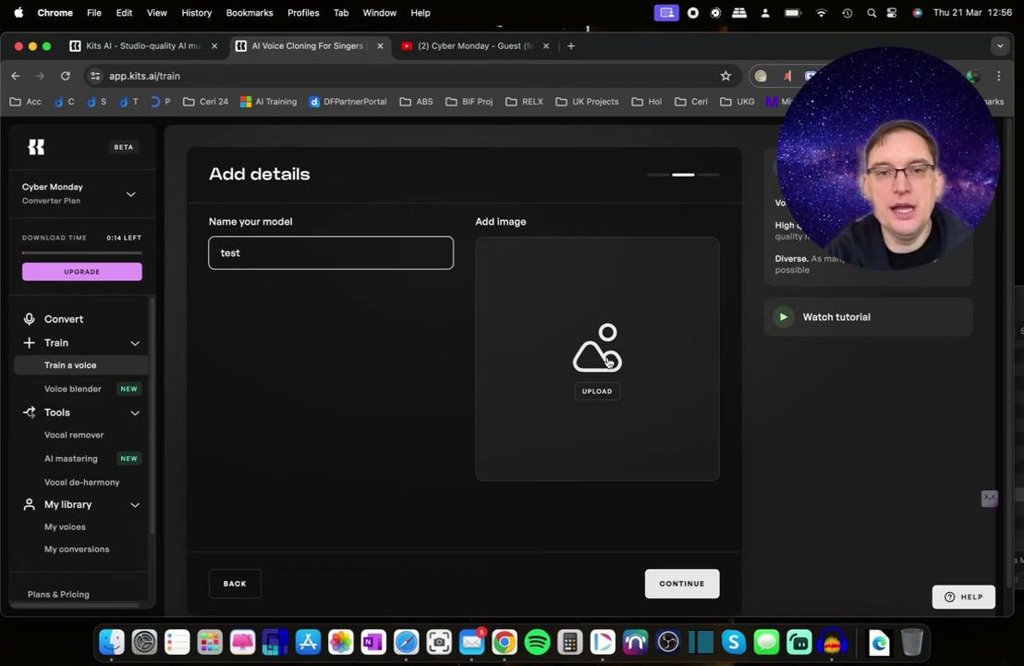
left_click(682, 583)
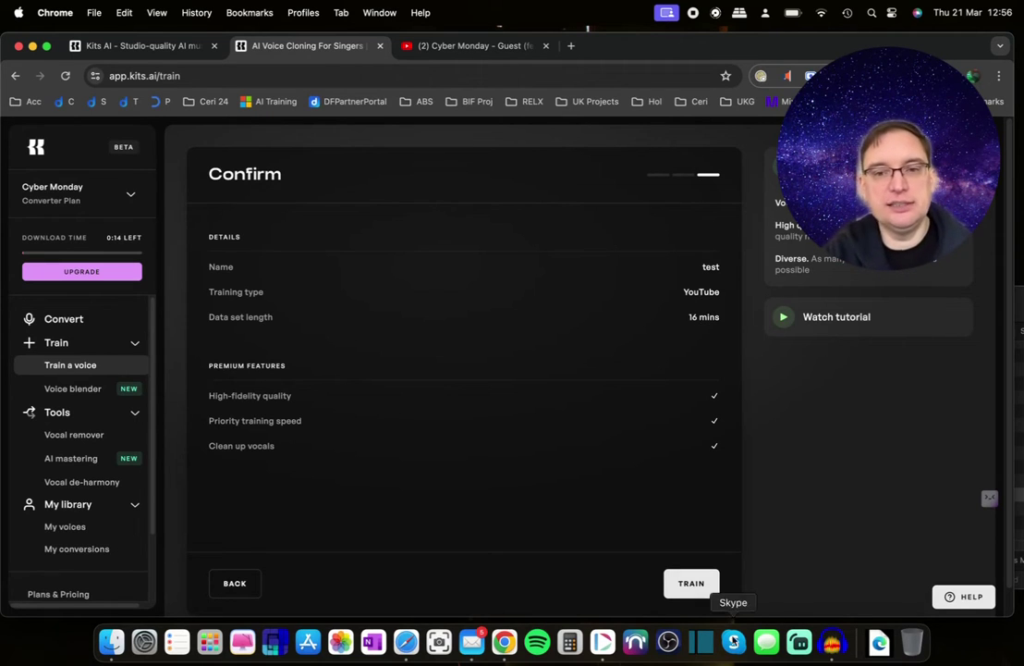
left_click(690, 583)
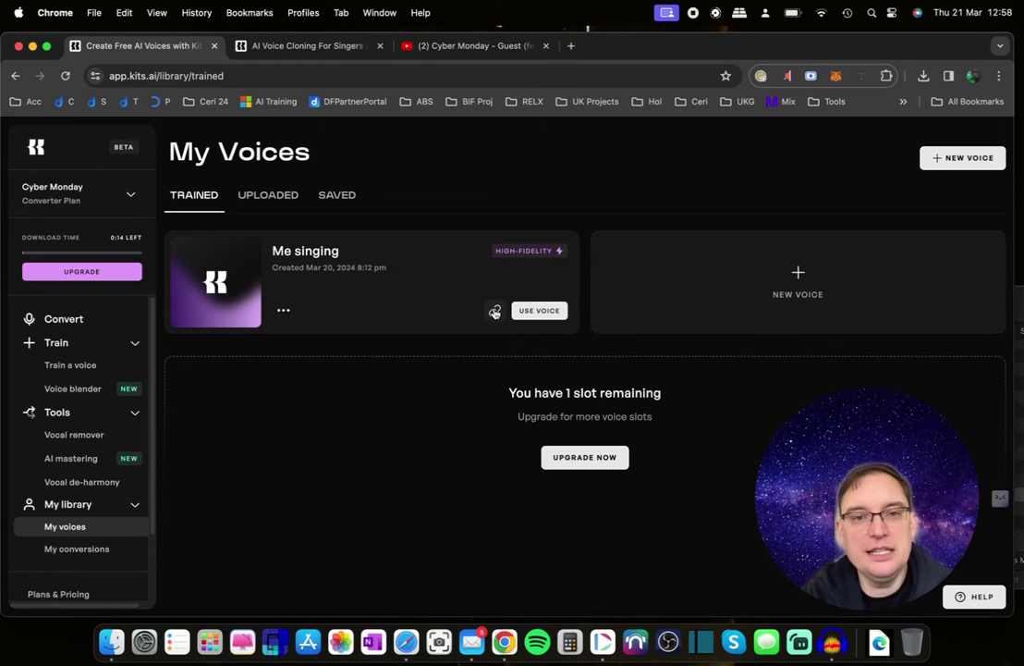
Step: Check the Me singing voice's options, then load it into the voice converter
left_click(283, 310)
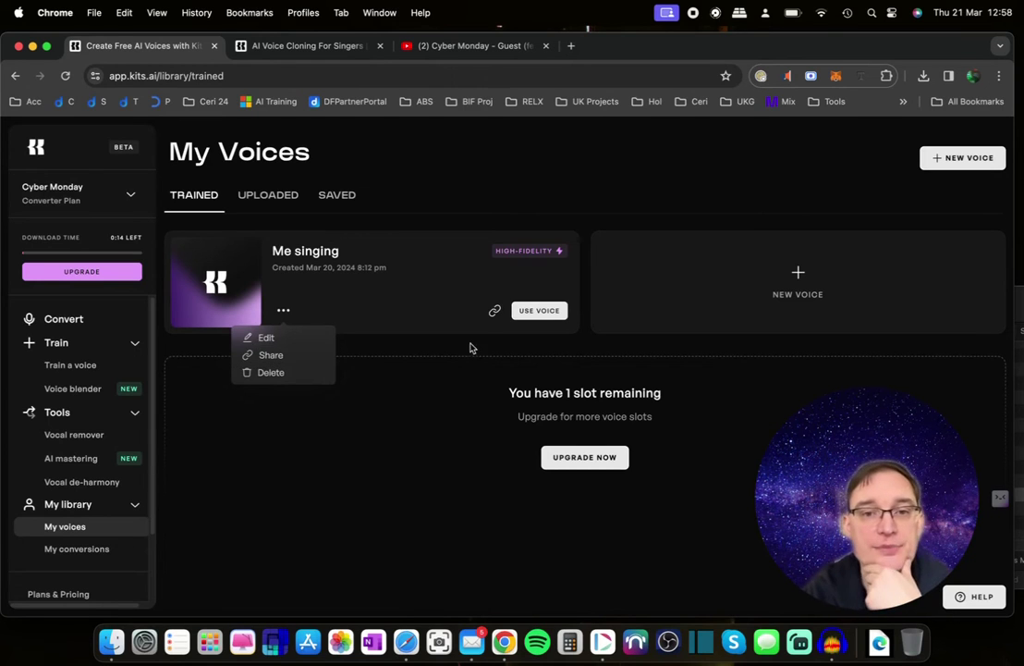
left_click(534, 321)
left_click(534, 320)
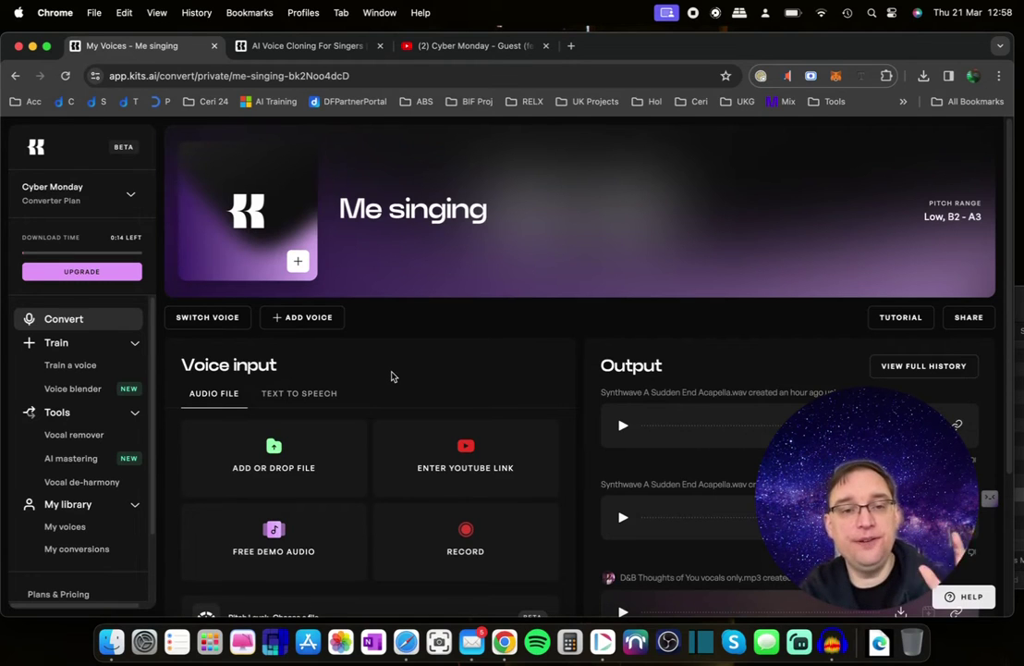
Step: Scroll down the Me singing Convert page to view more of its outputs
scroll(347, 430, "down", 1)
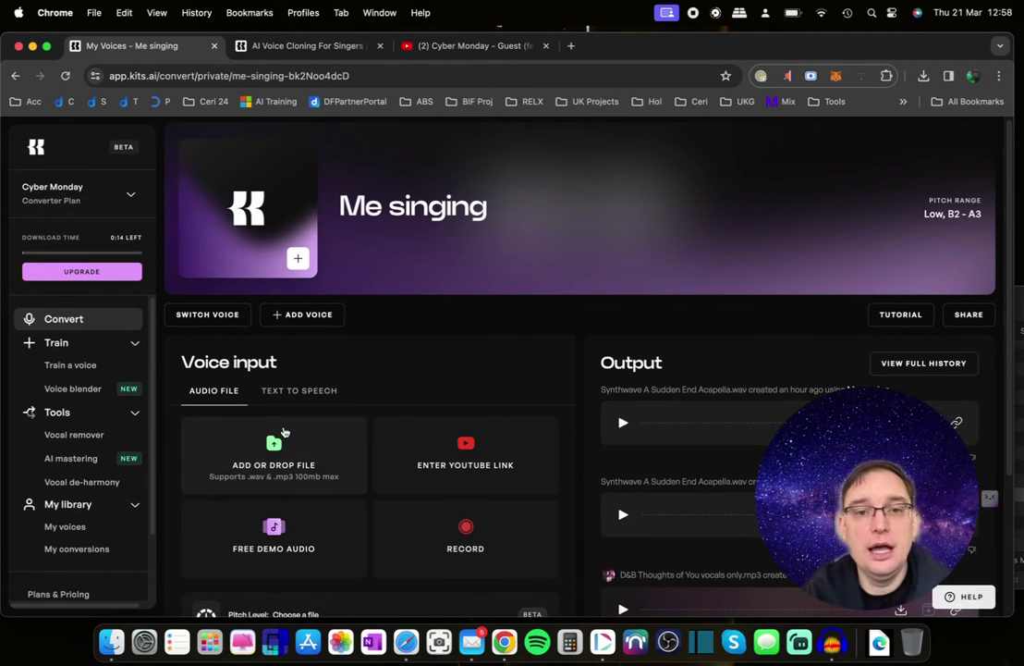
scroll(348, 372, "down", 4)
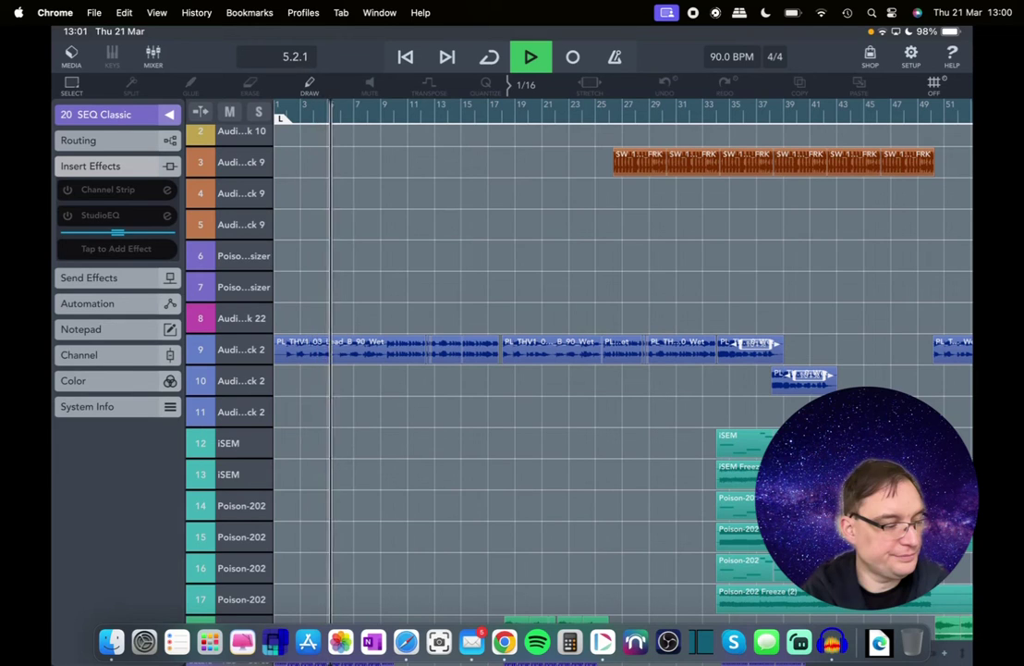
Step: Audition the Cubasis song's vocals by playing from around bar 9, then from bar 33
key("space")
left_click(389, 107)
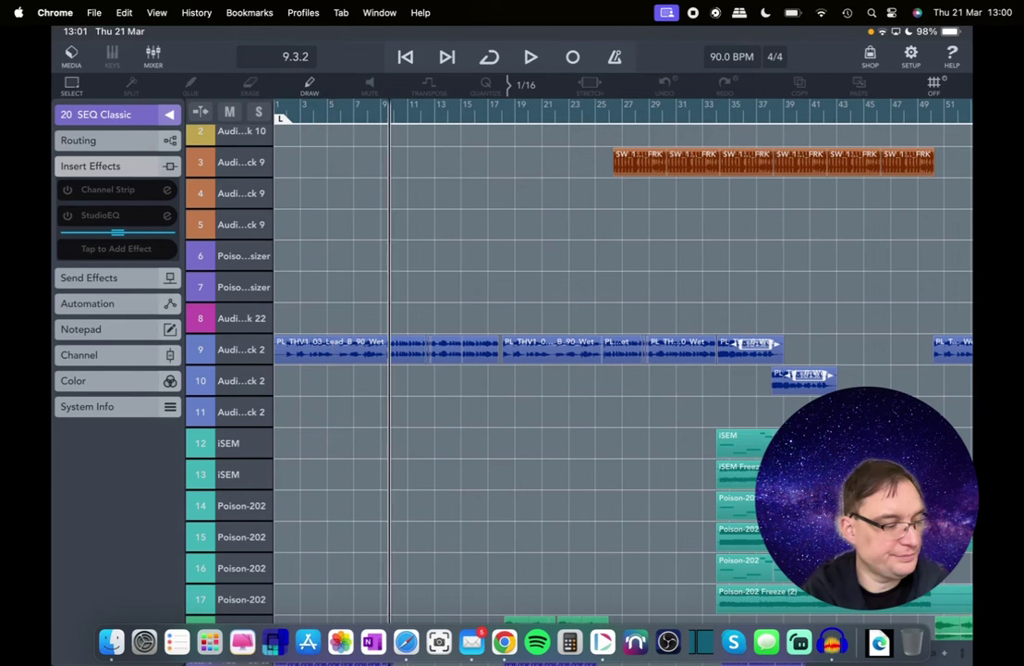
key("space")
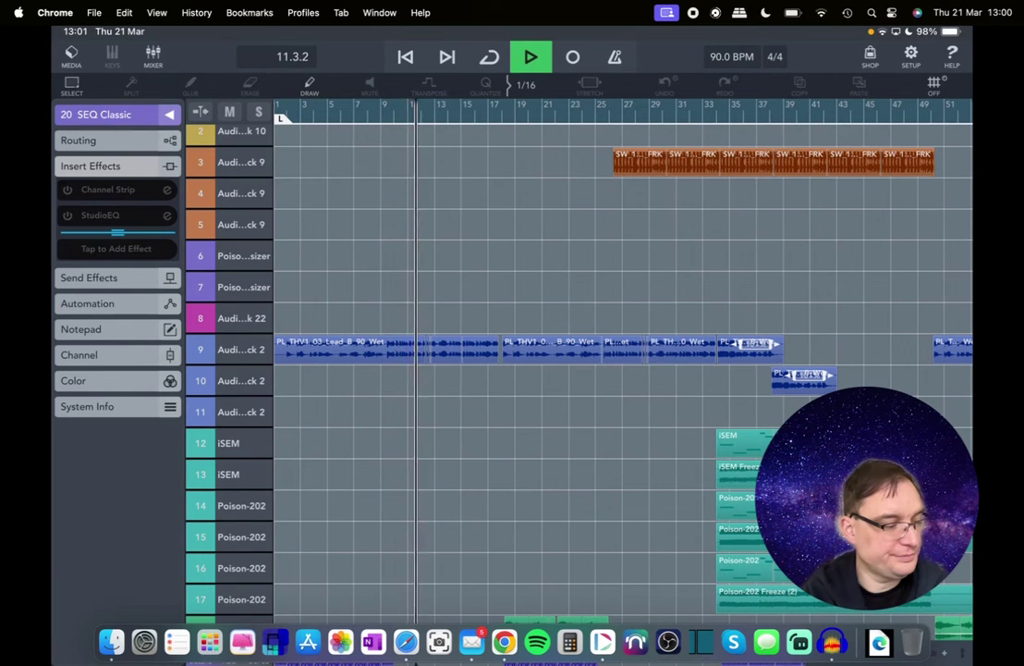
key("space")
left_click(536, 104)
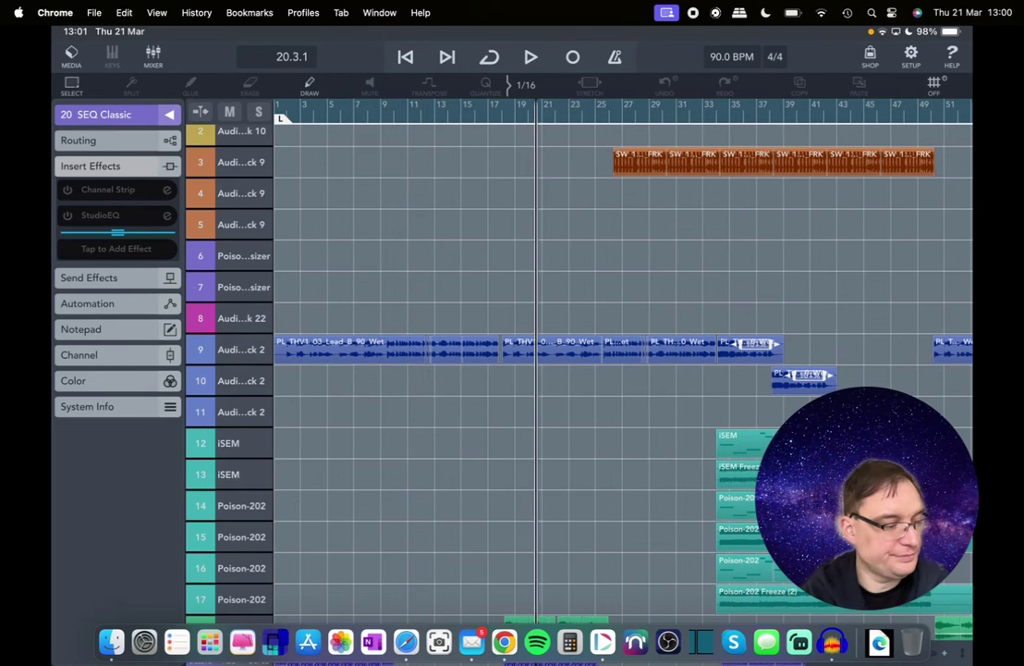
left_click(712, 104)
key("space")
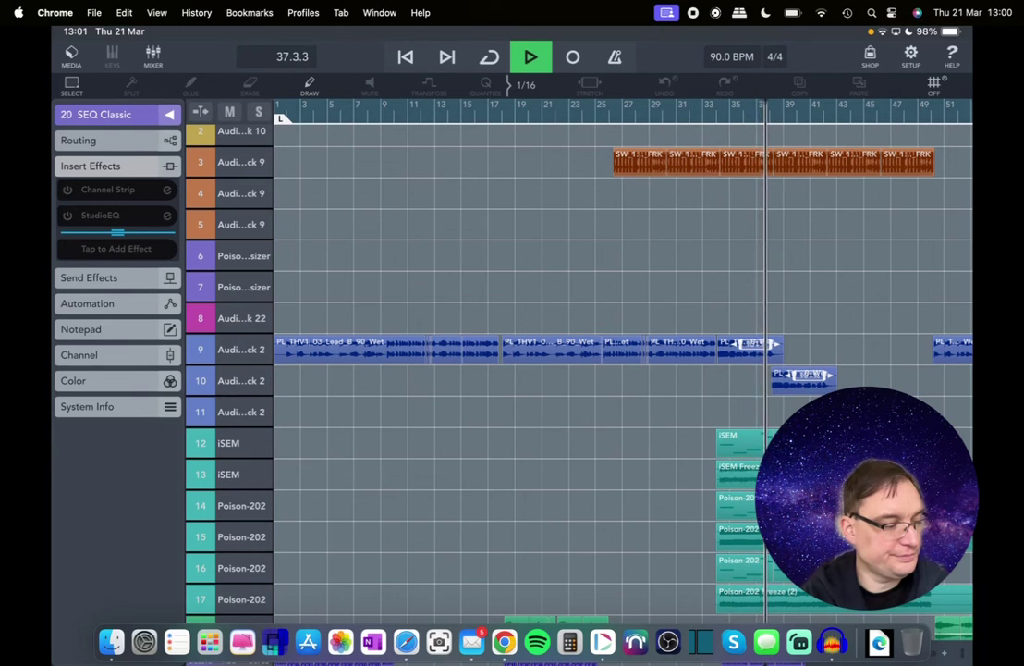
key("space")
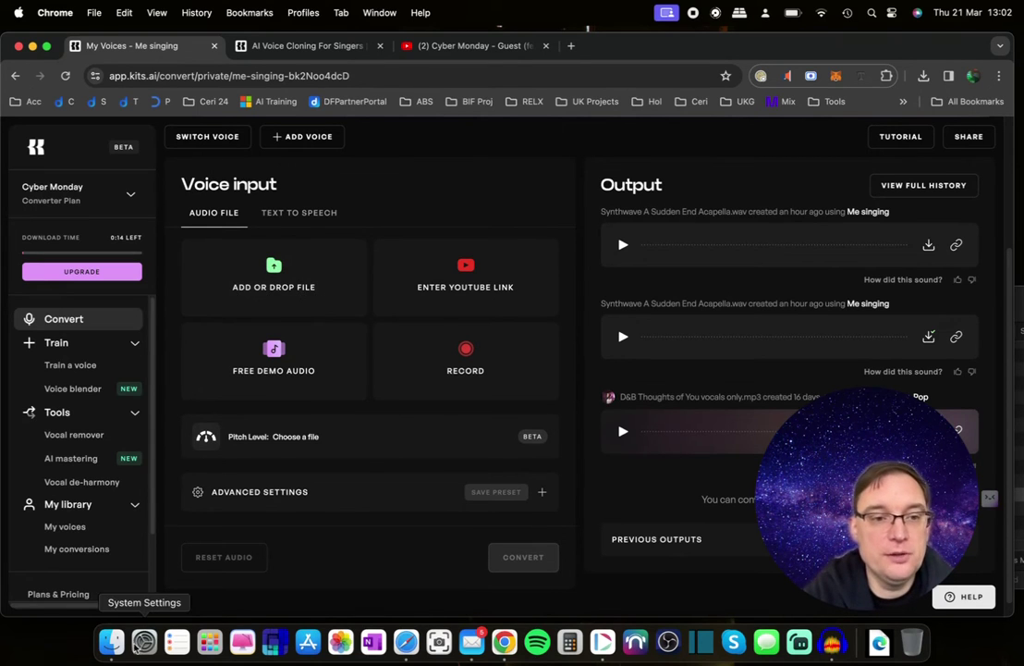
Step: Load Synthwave A Sudden End Acapella.wav from Downloads and convert it with the Me singing voice
left_click(111, 641)
left_click_drag(680, 336, 283, 280)
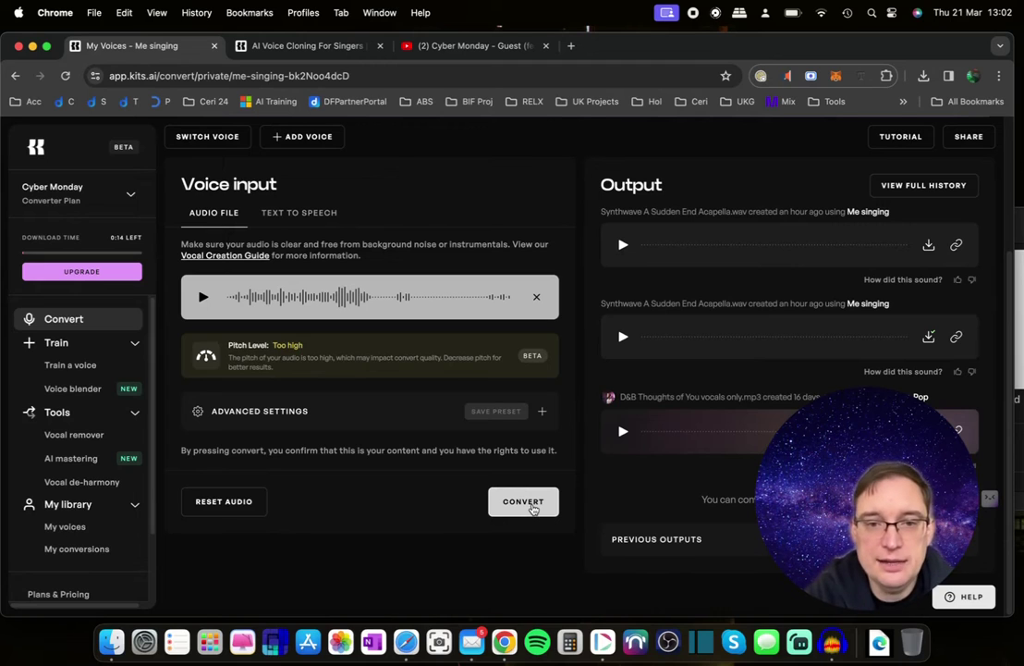
left_click(524, 504)
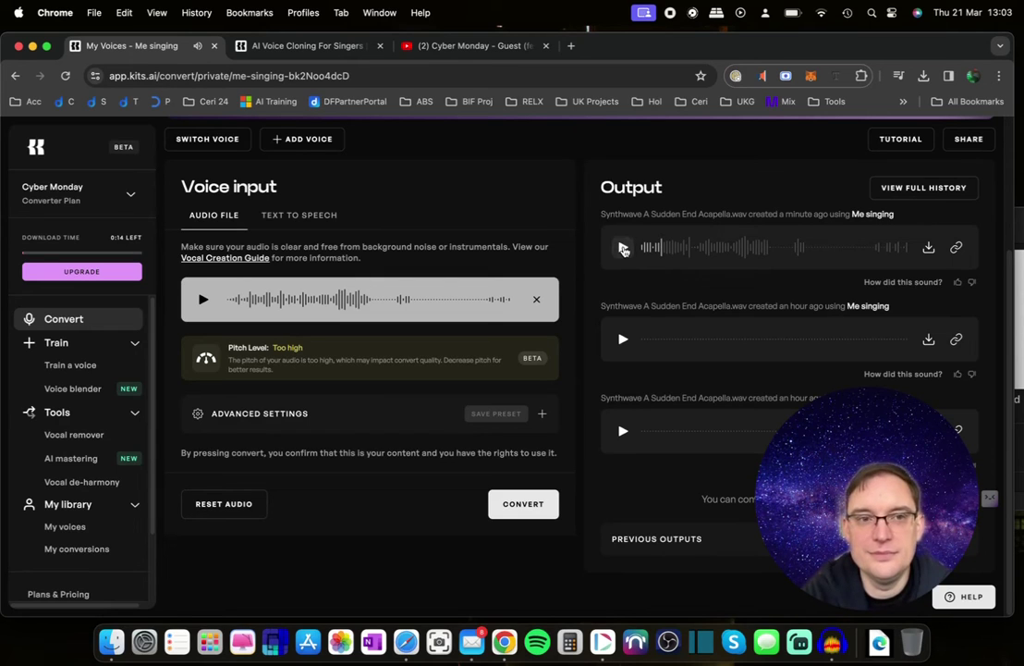
left_click(622, 248)
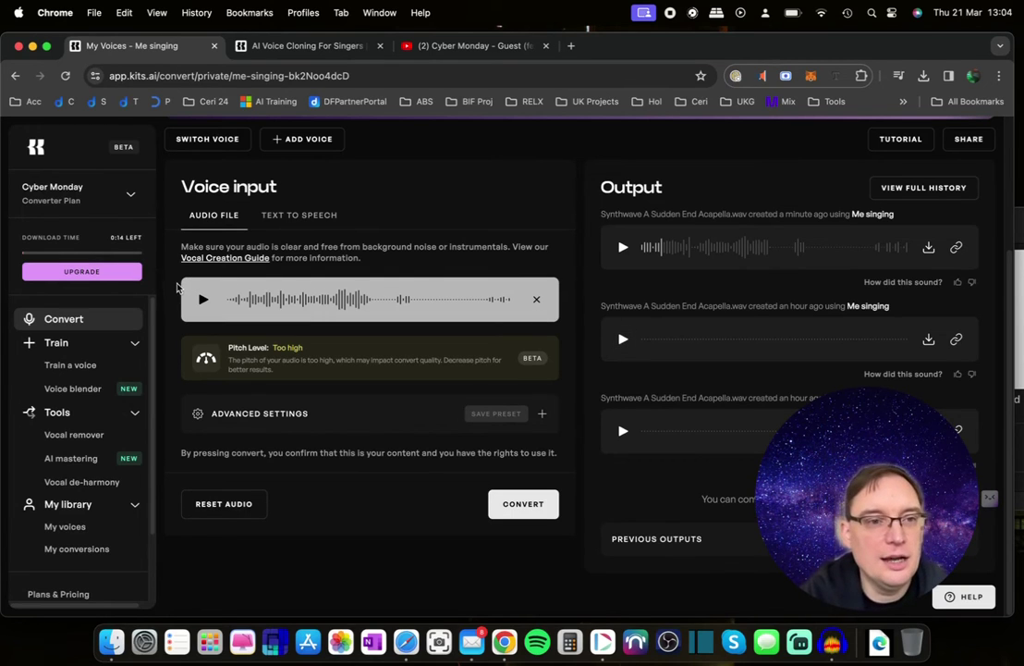
Step: Generate Medium-pitch text-to-speech saying 'Hello please don't forget to like and subscribe this video'
left_click(278, 216)
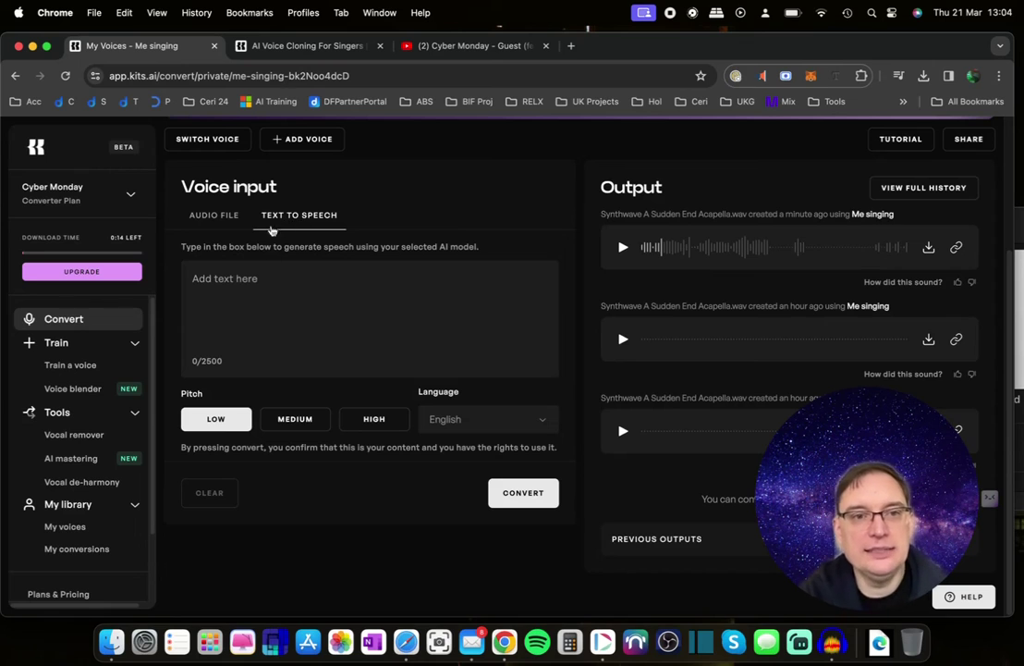
left_click(509, 309)
type("Hello please don't forget to like and subscribe this video")
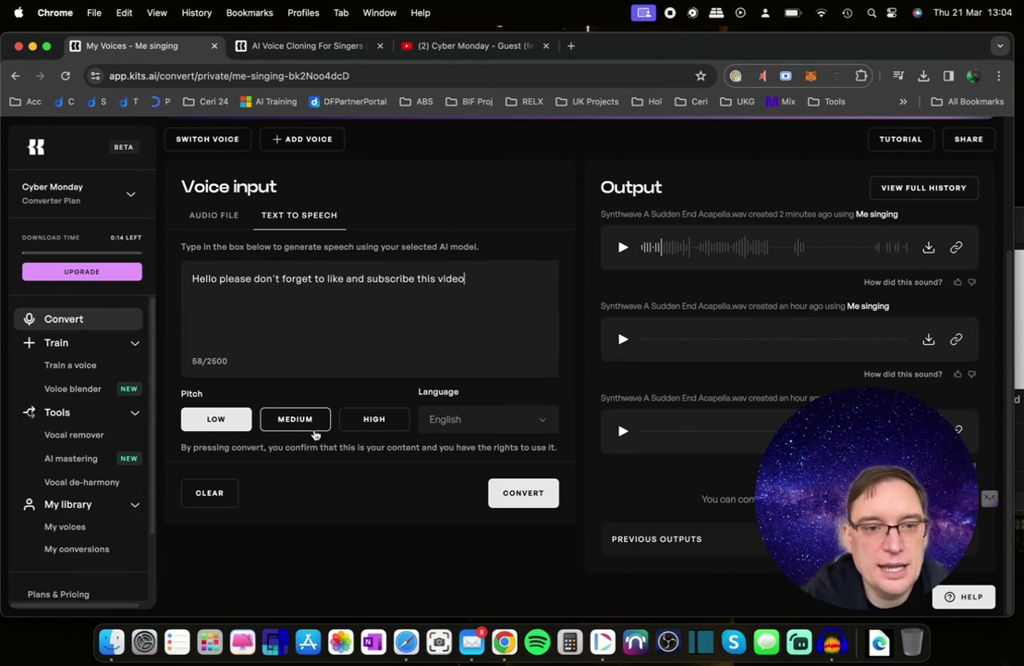
left_click(297, 422)
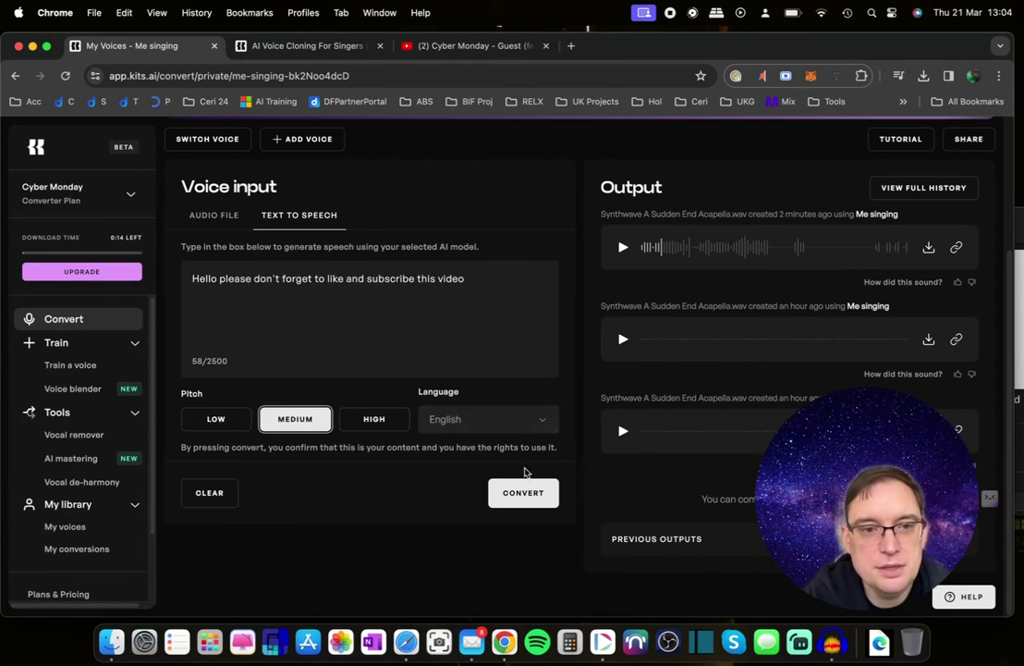
left_click(525, 497)
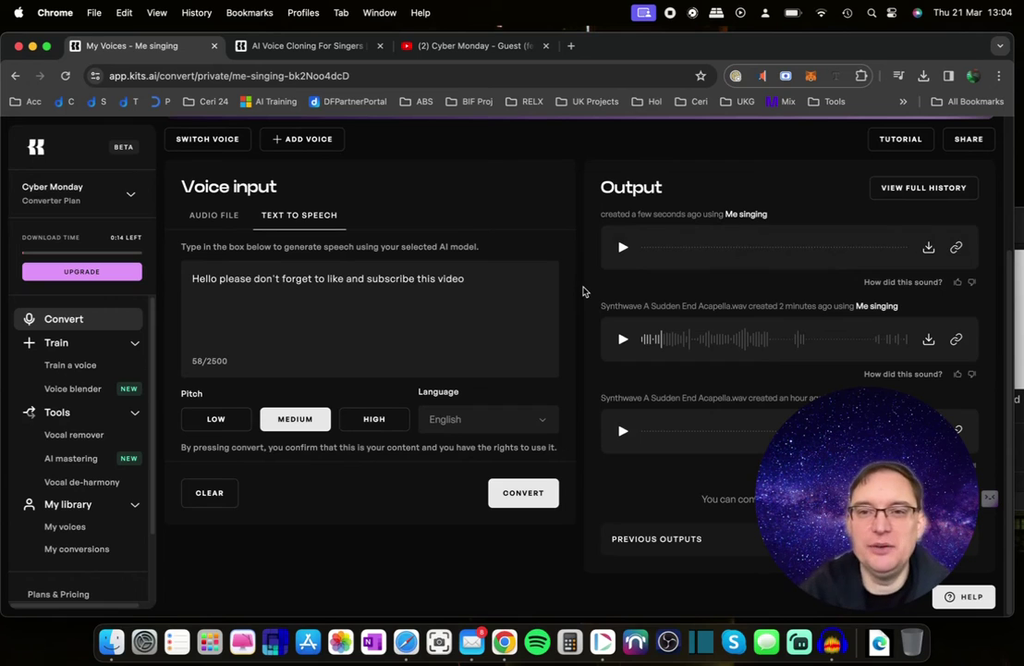
Step: Play back the new text-to-speech clip, pausing and replaying it from the start
left_click(623, 249)
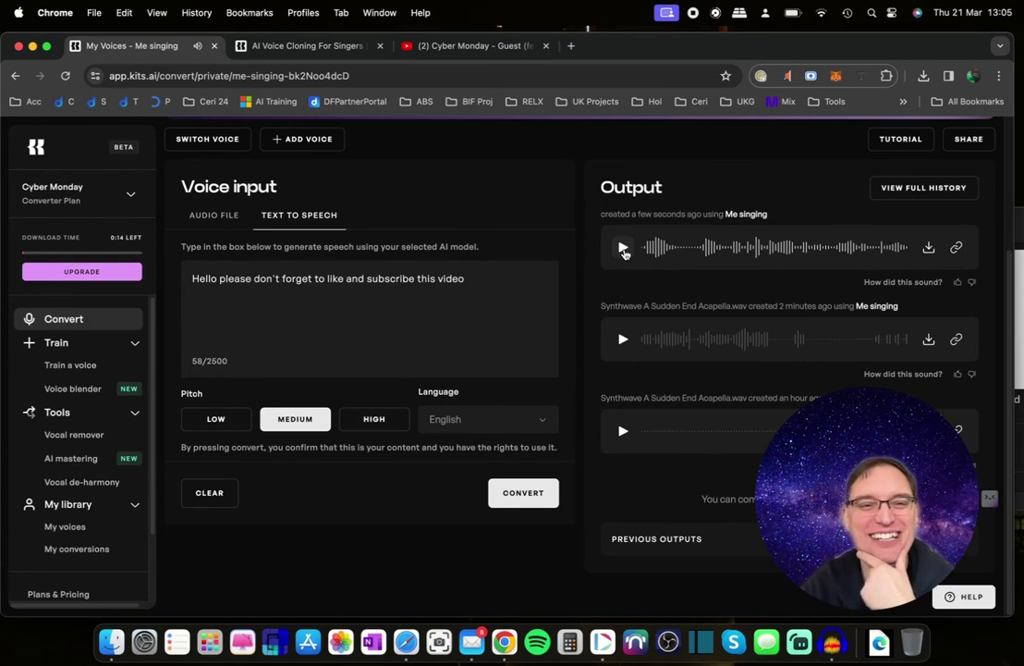
left_click(623, 248)
left_click(623, 248)
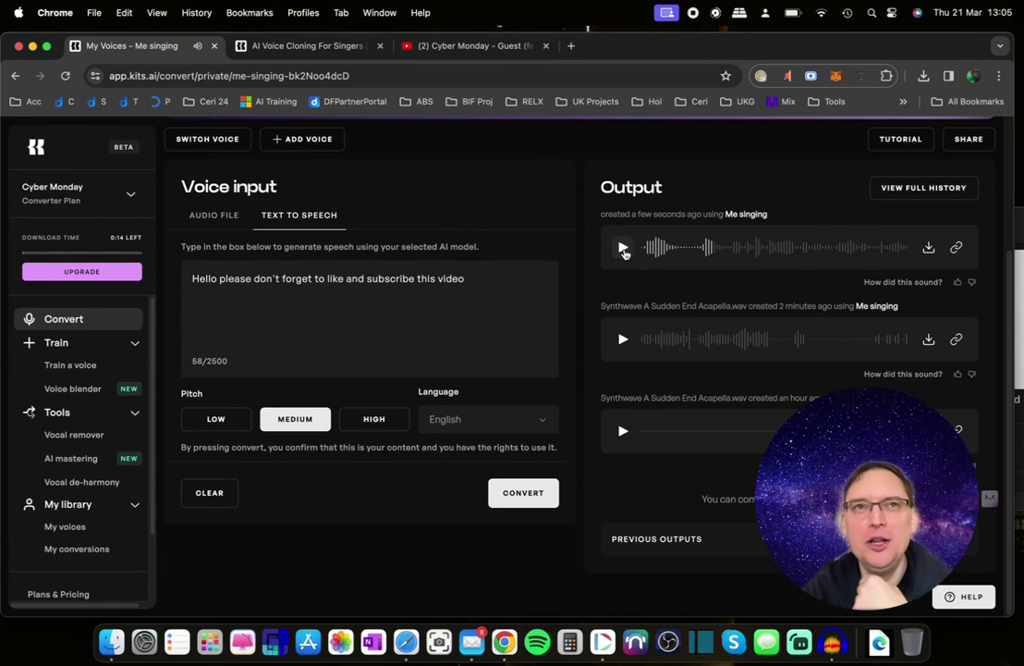
left_click(623, 247)
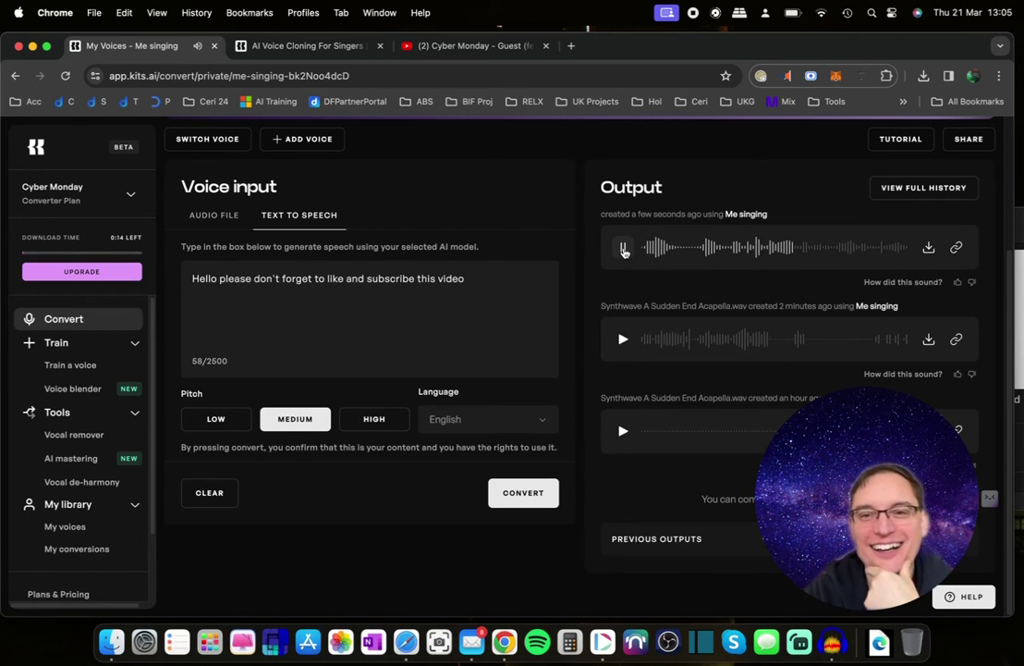
left_click(623, 247)
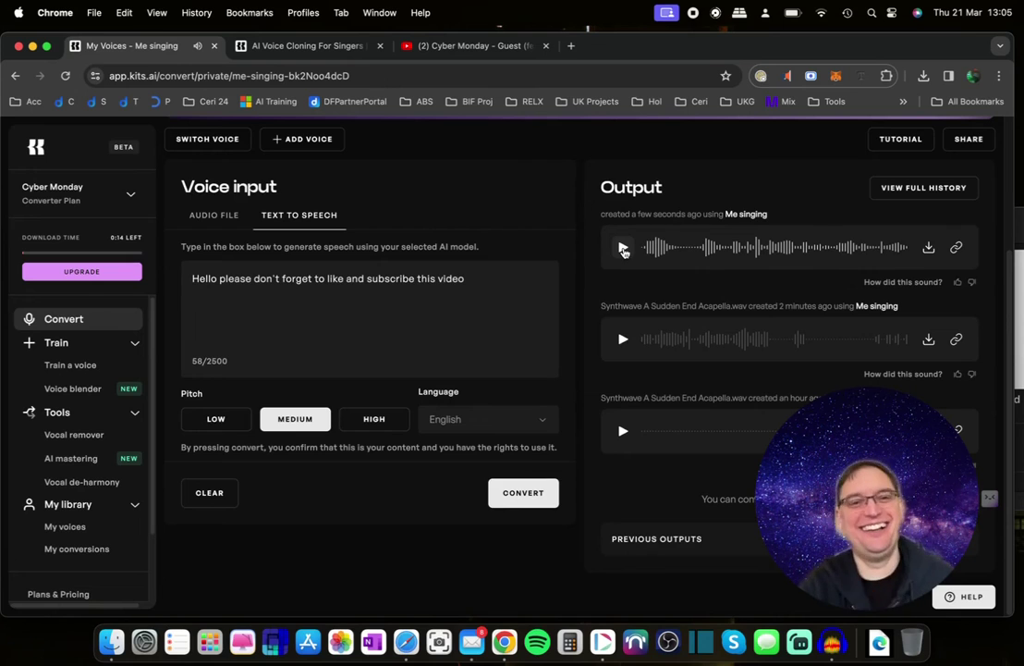